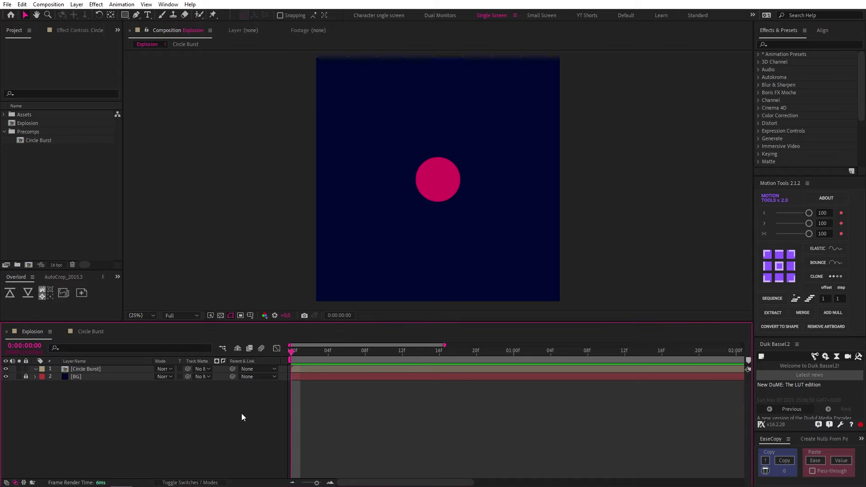
- Open the Circle Burst precomposition from the Explosion composition
click(105, 370)
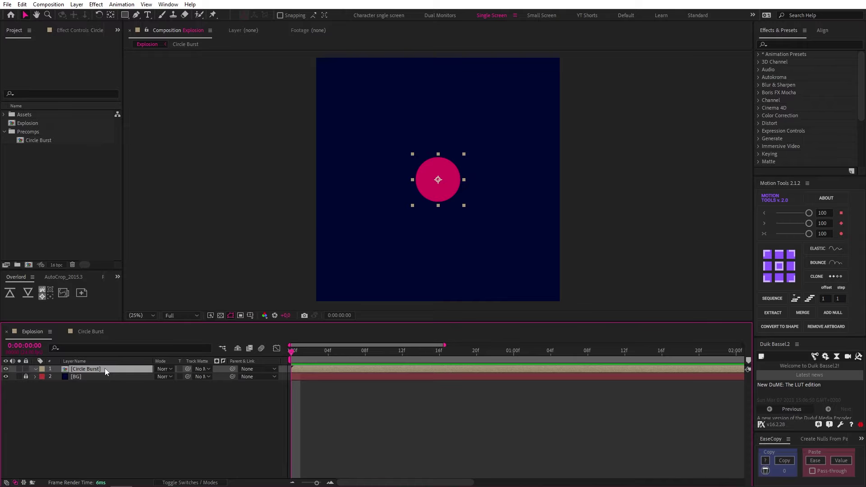
double_click(105, 368)
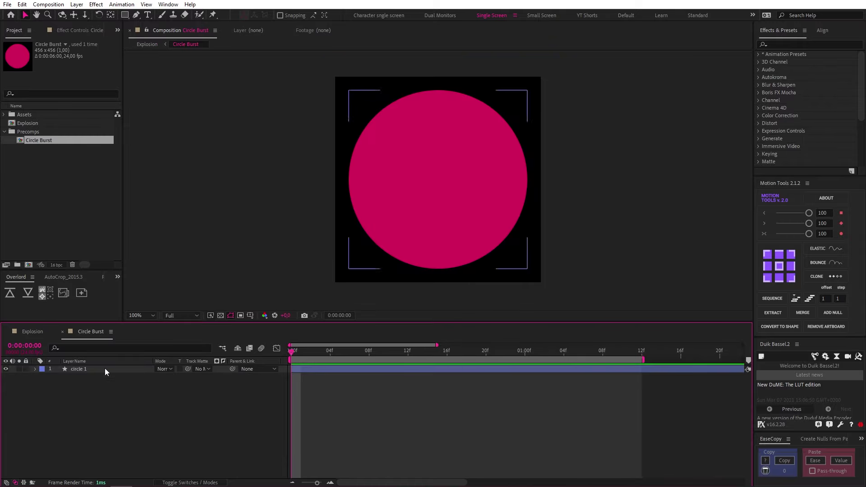
click(356, 370)
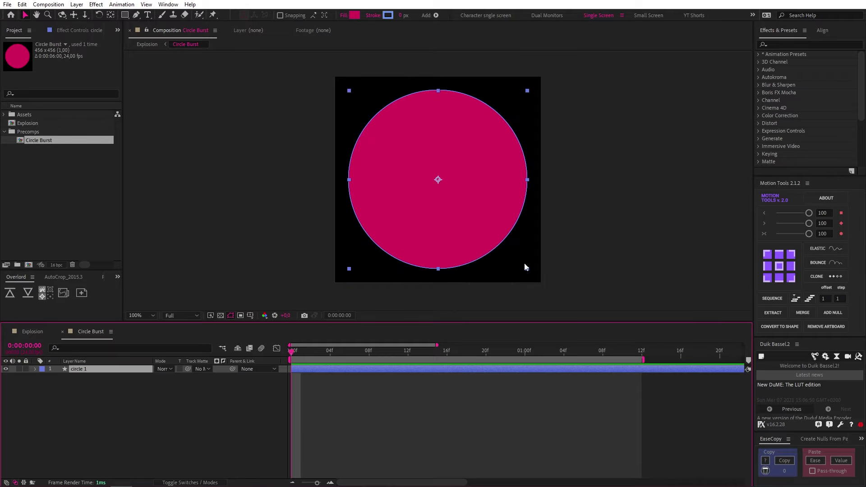
click(471, 438)
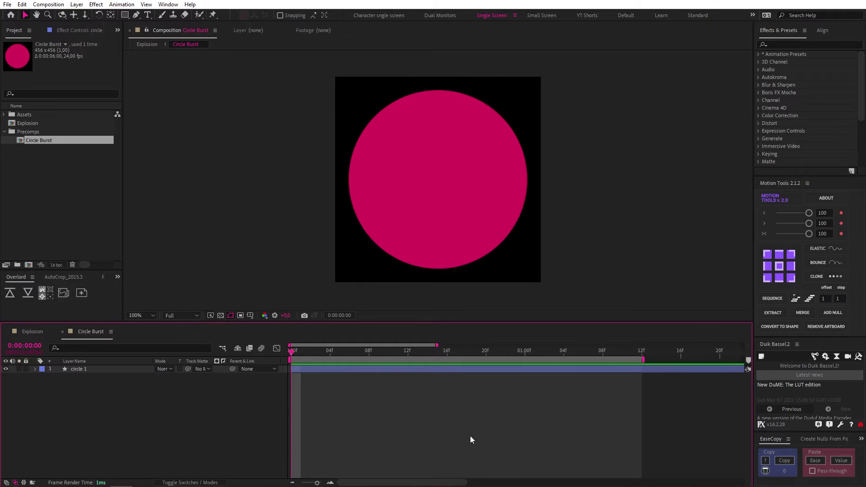
- Move the anchor point of the circle 1 layer to the bottom edge of the circle
click(398, 370)
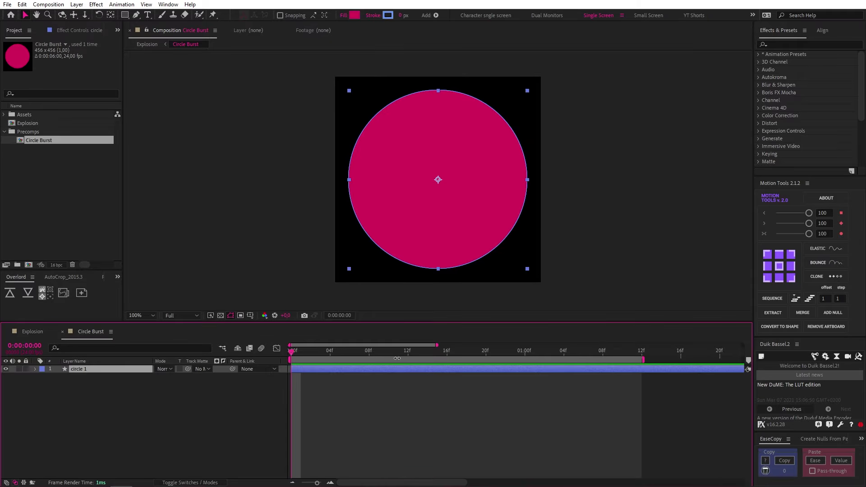
key(y)
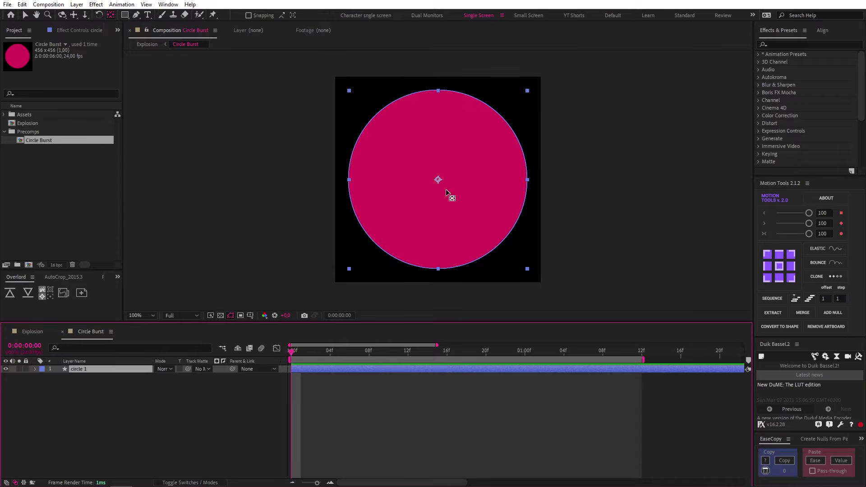
drag(441, 184, 440, 270)
click(353, 370)
key(v)
- Keyframe circle 1's scale from 0% at the first frame to 100% at one second
key(alt+shift+s)
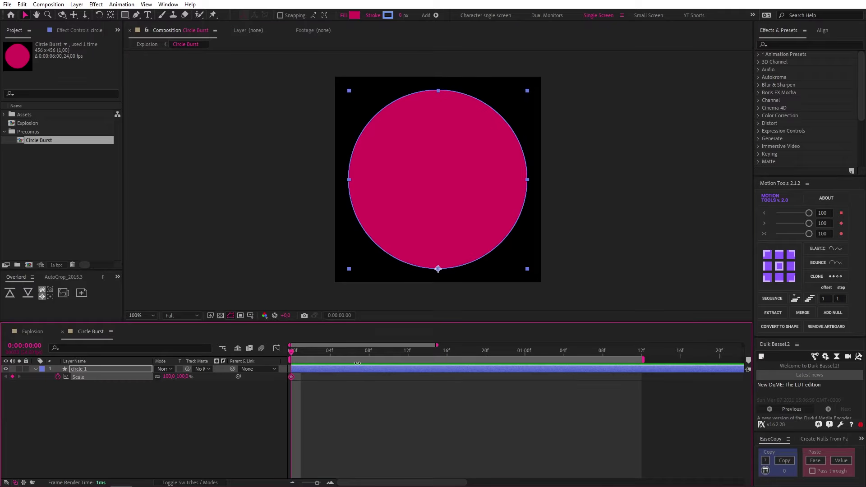
click(526, 355)
drag(526, 357, 285, 378)
text(0)
key(Return)
- Ease both circle 1 scale keyframes, shape the value graph into a steep start with a long slow finish, and preview it
drag(537, 380, 276, 388)
key(F9)
key(shift+F3)
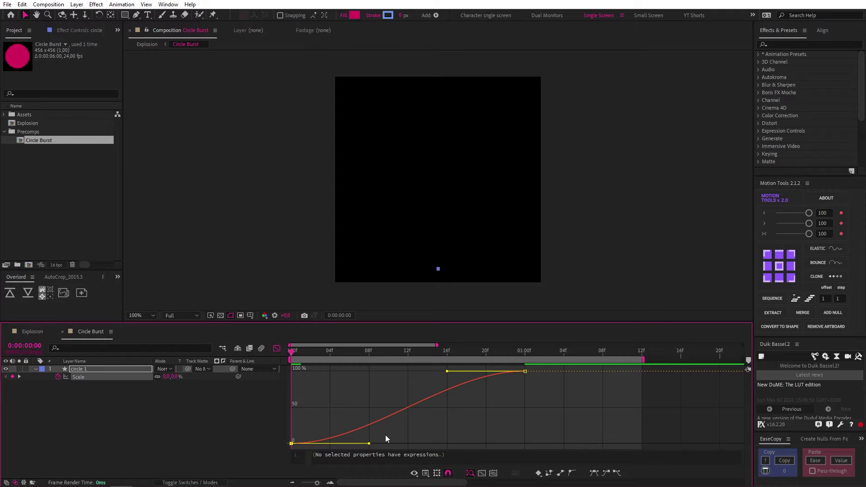
click(424, 476)
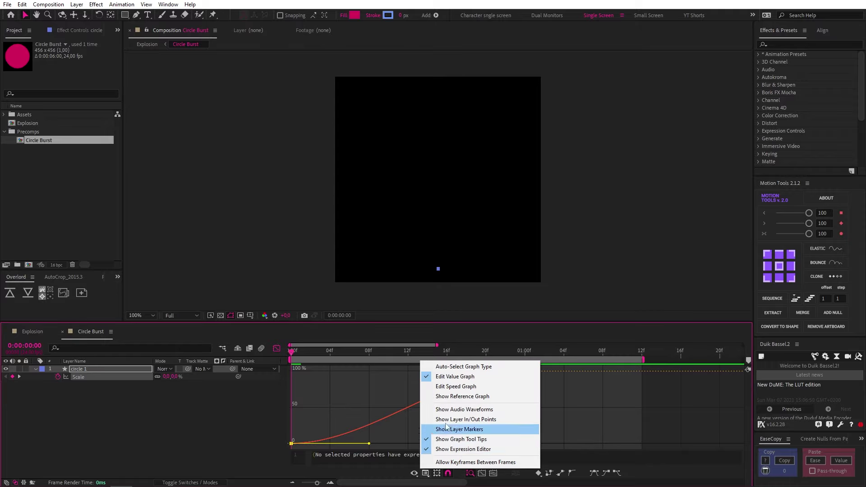
click(455, 379)
drag(369, 444, 284, 396)
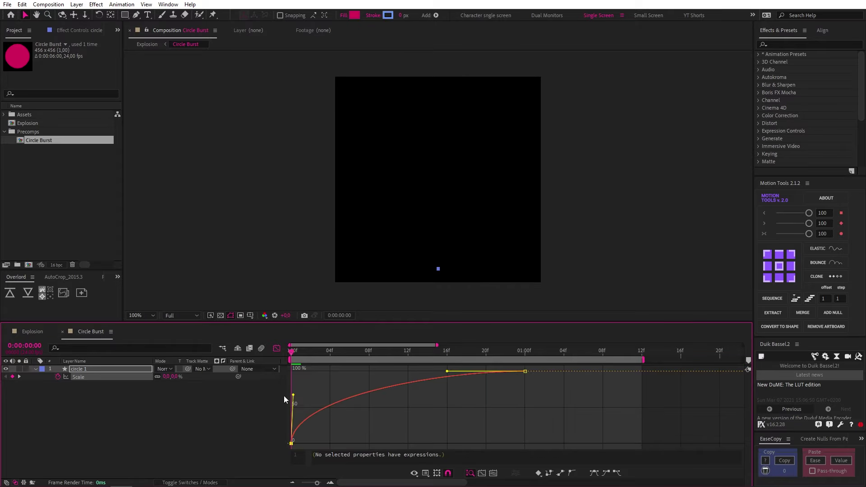
drag(447, 371, 293, 382)
mouse_move(295, 351)
mouse_down()
mouse_move(476, 351)
mouse_move(292, 351)
mouse_up()
key(space)
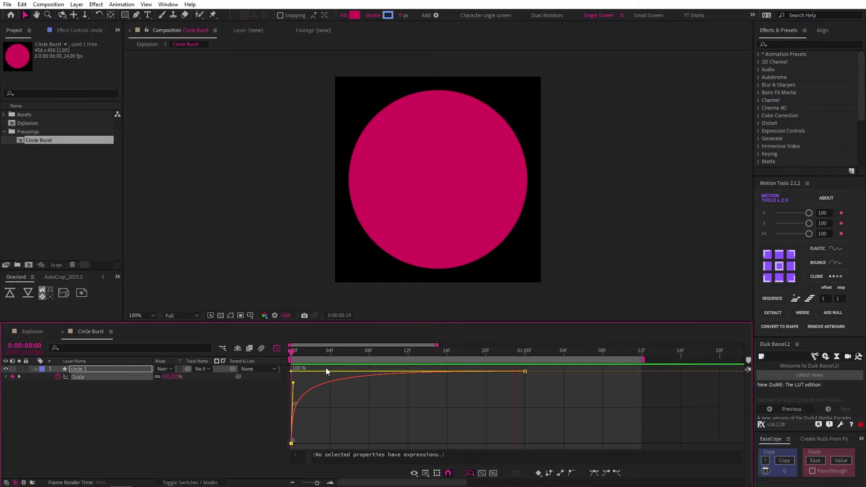
key(space)
key(shift+F3)
- Duplicate the circle 1 layer and change the duplicate's fill colour to black (000000)
click(375, 370)
key(ctrl+d)
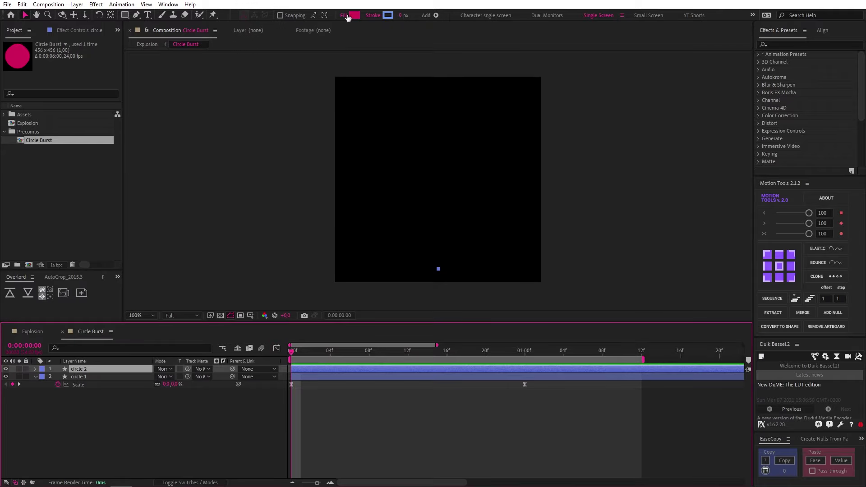
click(349, 15)
click(440, 190)
click(513, 186)
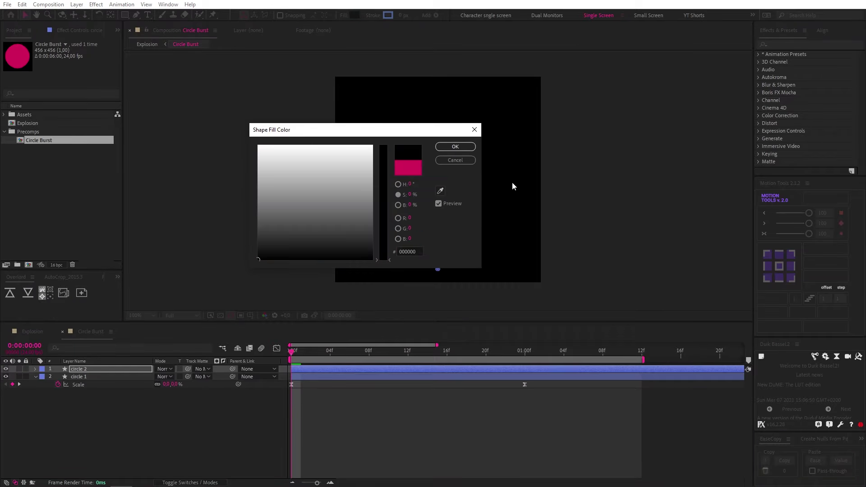
click(462, 147)
- Lower the first handle of circle 2's scale value graph so it grows more slowly than circle 1, and preview the result
click(111, 370)
key(u)
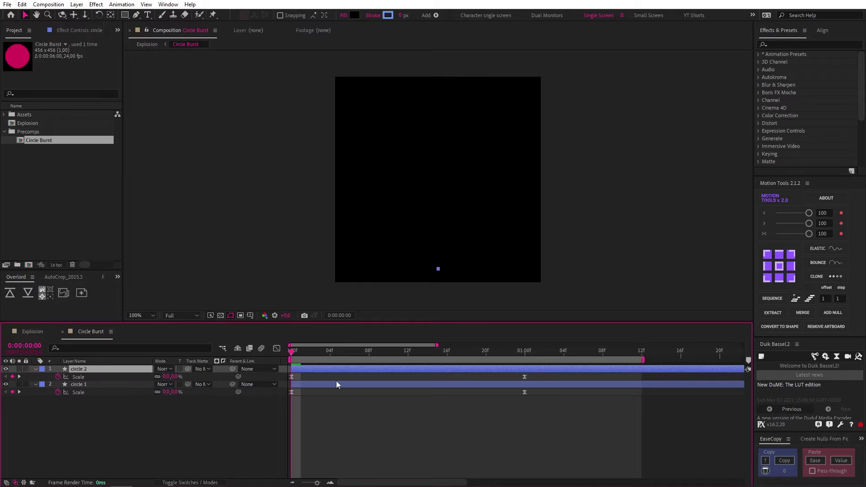
drag(548, 377, 286, 374)
click(276, 349)
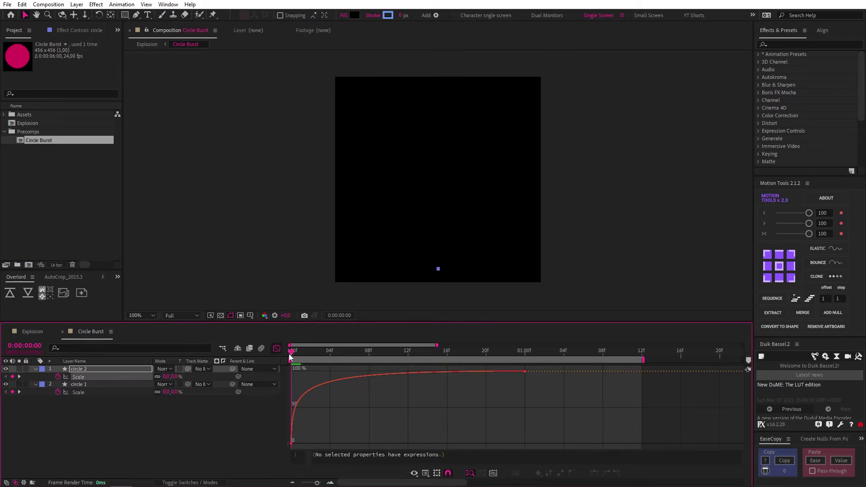
drag(286, 448, 285, 449)
click(299, 352)
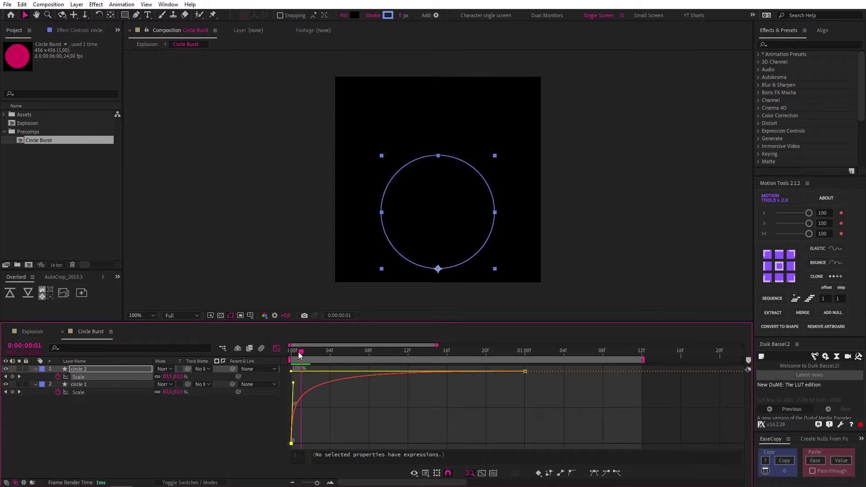
drag(293, 384, 286, 407)
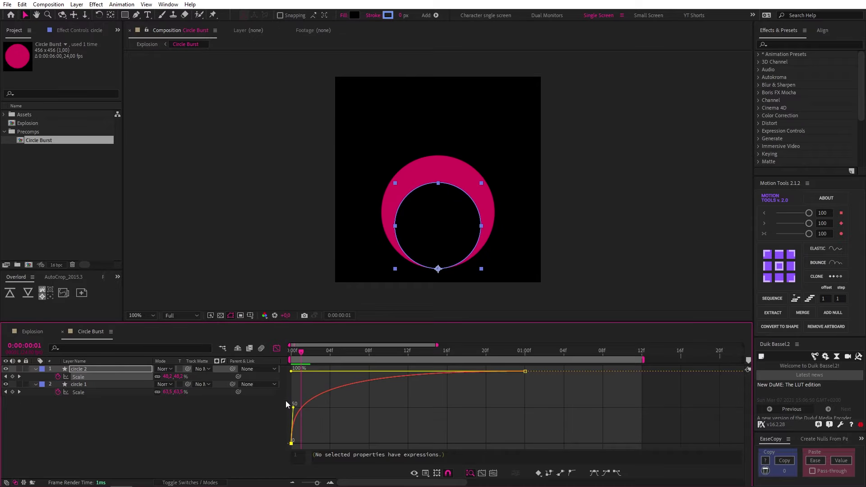
click(277, 348)
key(Home)
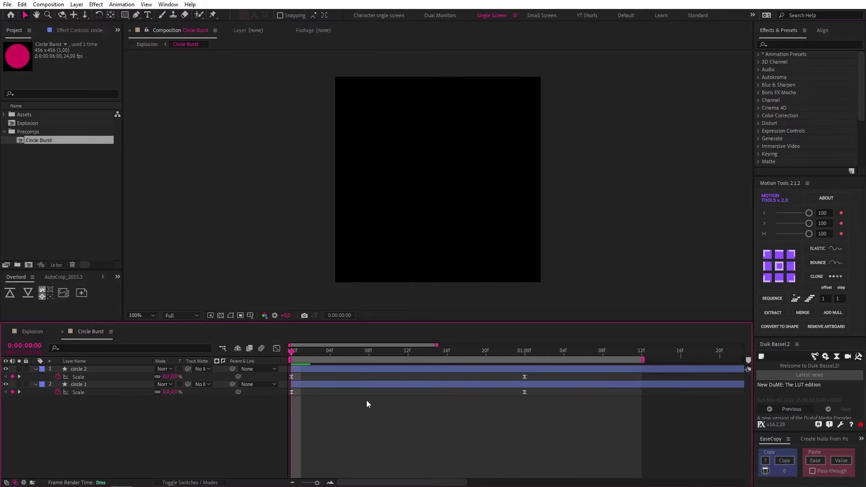
key(space)
click(321, 350)
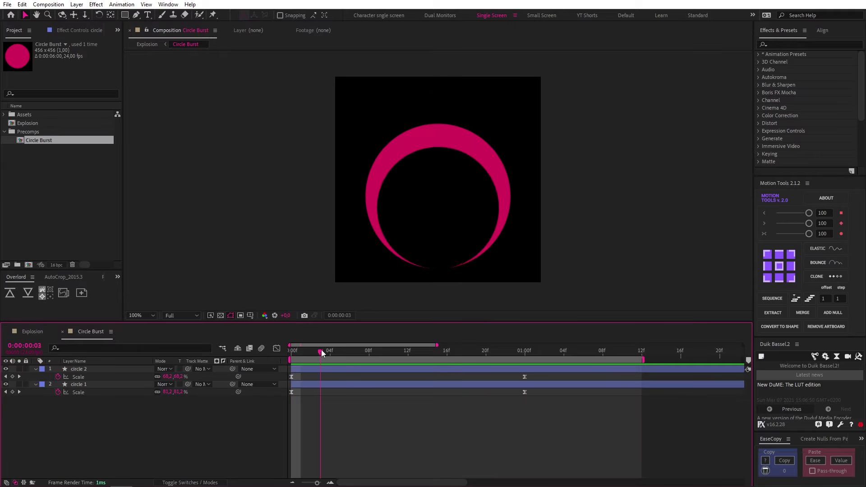
- Unlink the scale proportions of Ellipse 1 in circle 2 and widen its horizontal scale to 160%
click(77, 370)
click(35, 369)
click(36, 369)
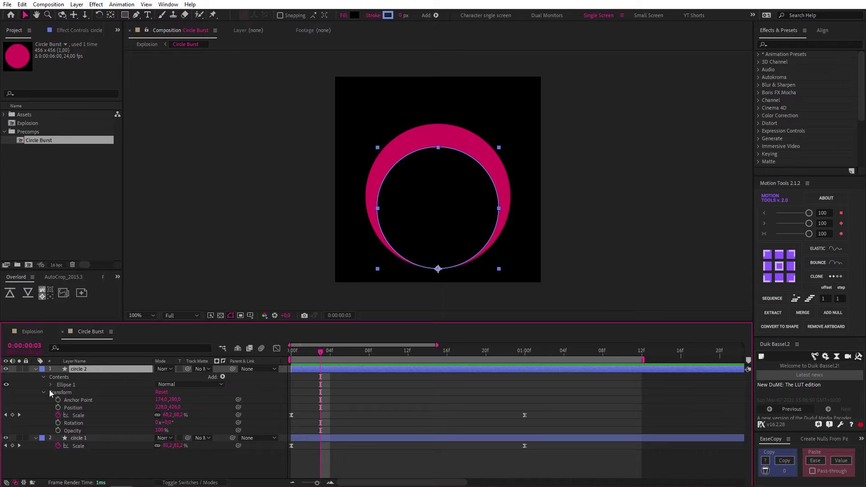
click(50, 385)
click(59, 416)
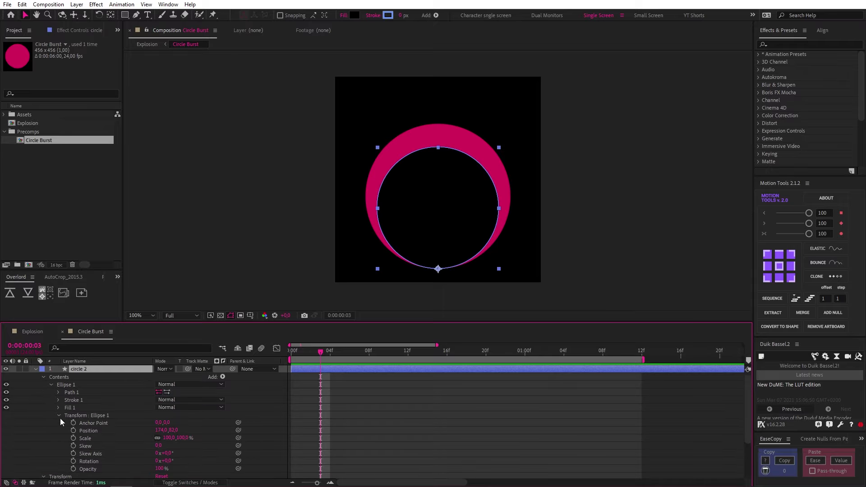
click(157, 437)
drag(170, 438, 167, 438)
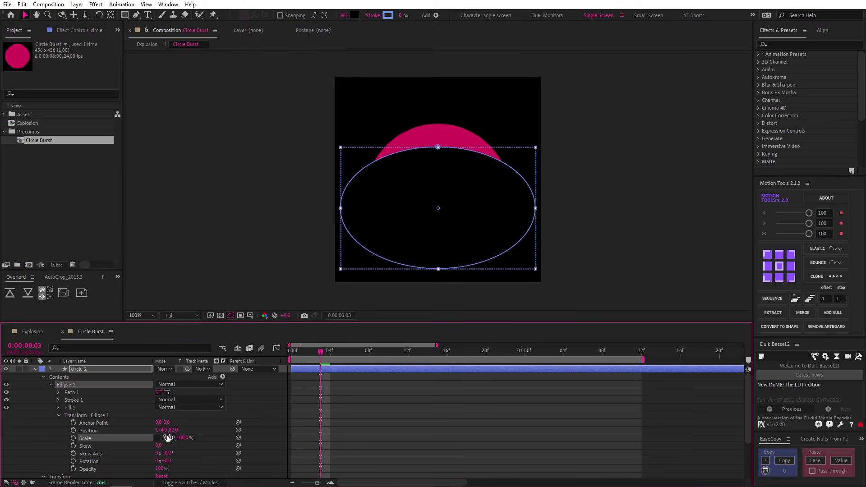
- Shift circle 2 slightly downward, preview the animation, and set Ellipse 1's vertical scale to 105%
click(344, 369)
drag(443, 226, 443, 231)
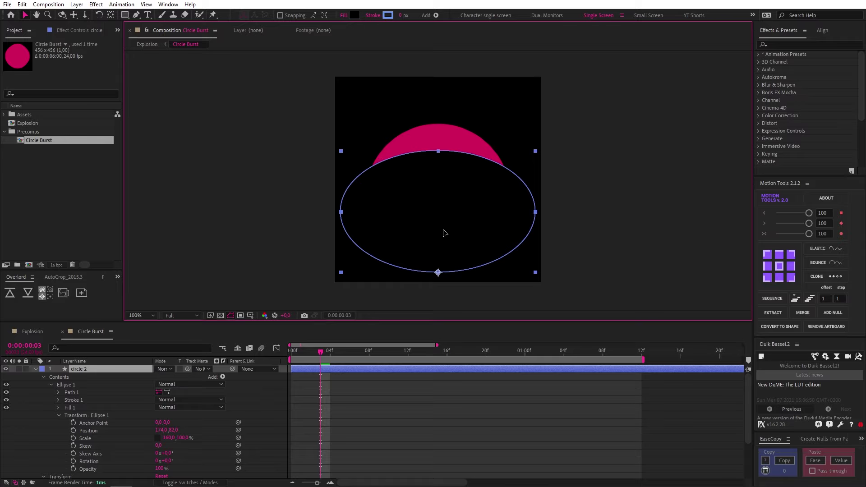
click(333, 393)
key(space)
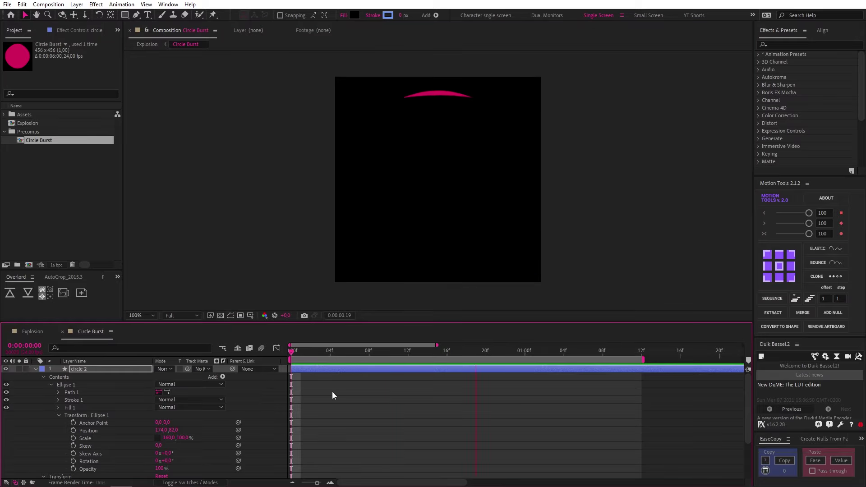
key(space)
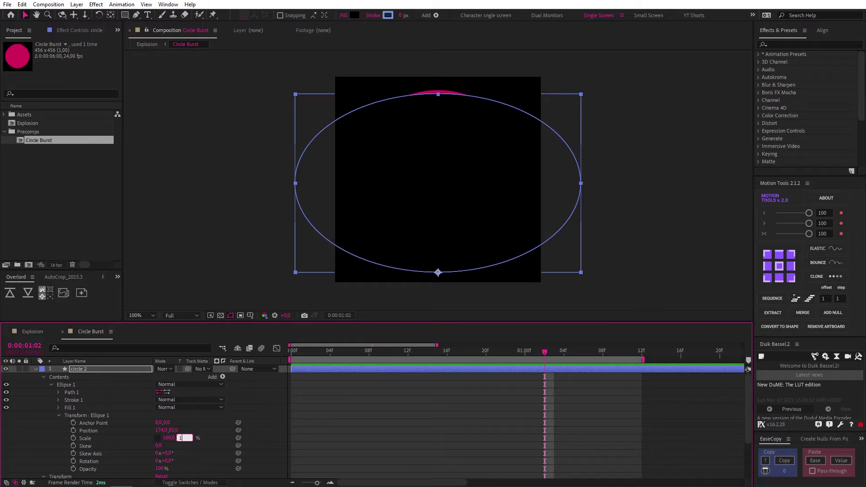
text(105)
key(Return)
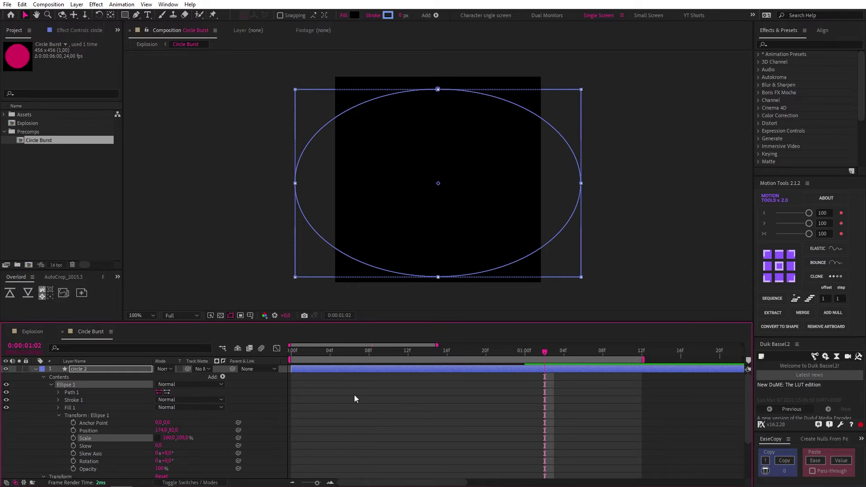
- Delay circle 2's scale keyframes to frame 1 and to one second two frames, and preview the burst
key(Home)
key(u)
click(308, 378)
click(291, 377)
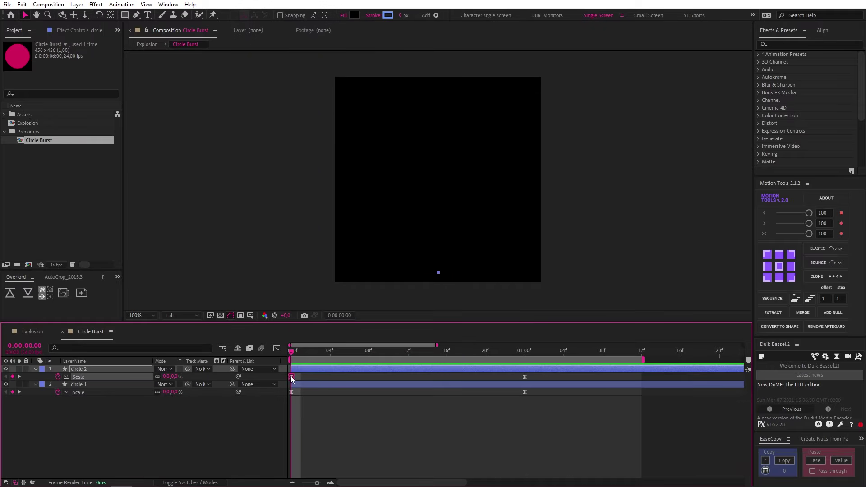
drag(291, 378, 301, 377)
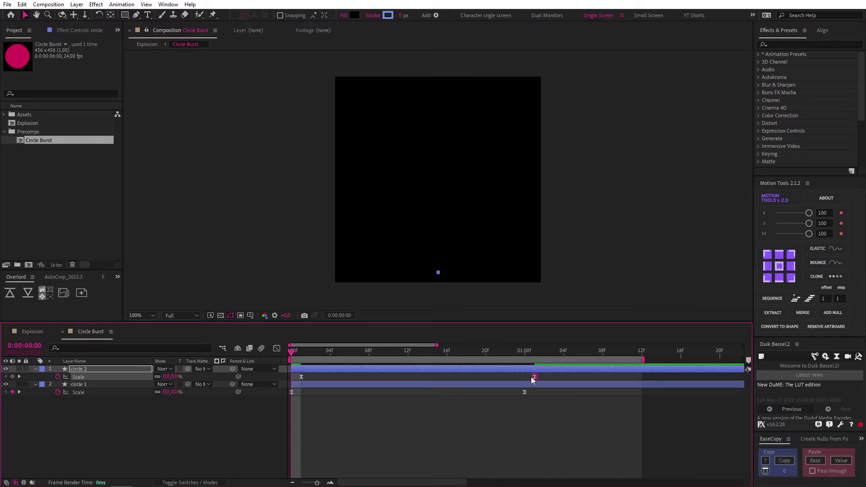
drag(531, 378, 544, 377)
click(330, 403)
key(space)
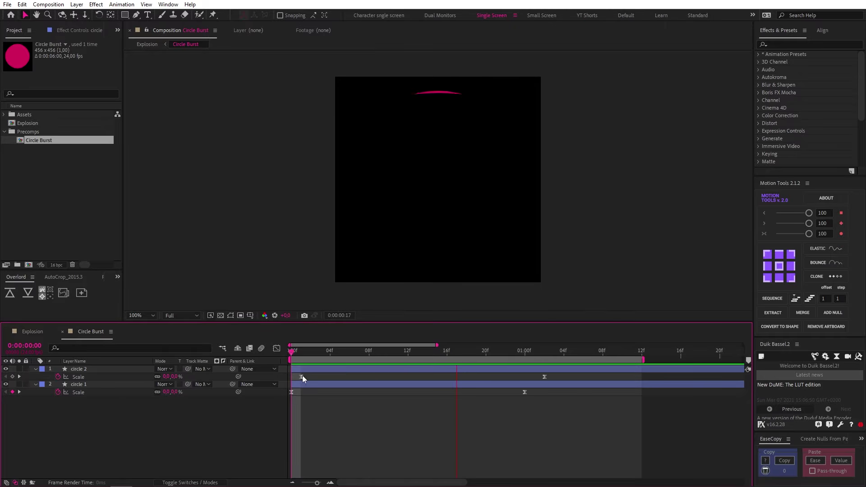
key(space)
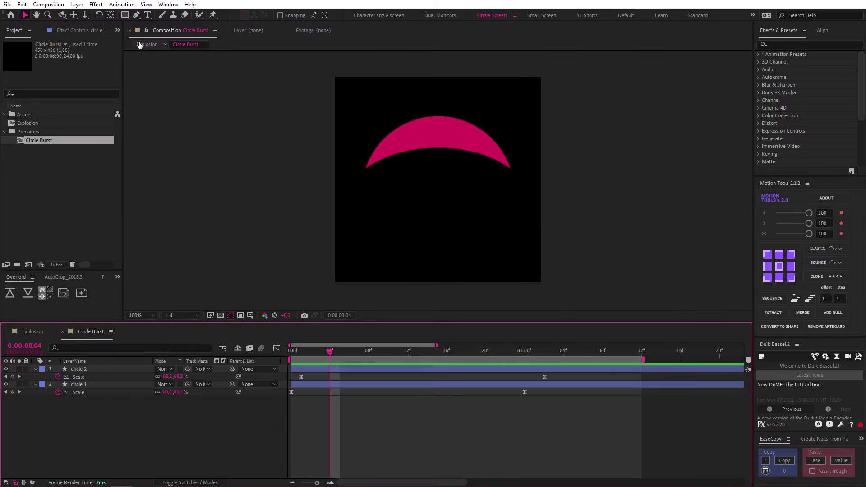
- Return to the Explosion composition and hide the BG layer
click(146, 45)
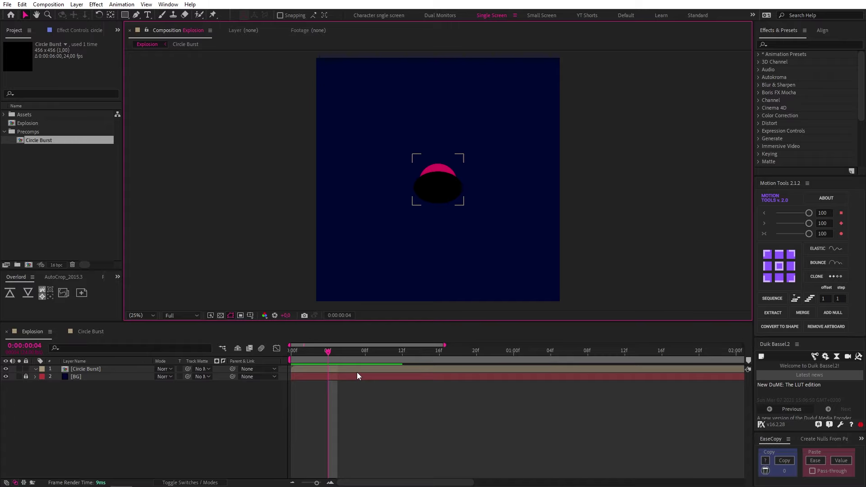
click(6, 377)
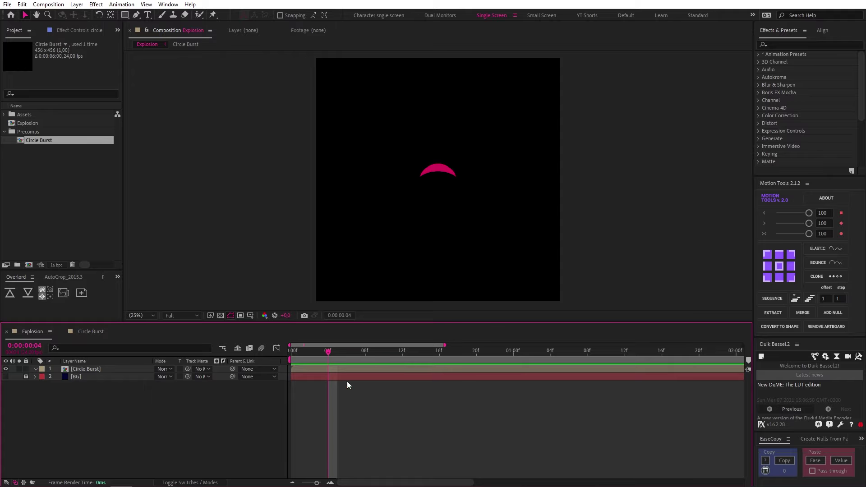
- Move the Circle Burst layer's anchor point to the bottom centre of its bounding box and keep the layer selected
click(330, 369)
key(y)
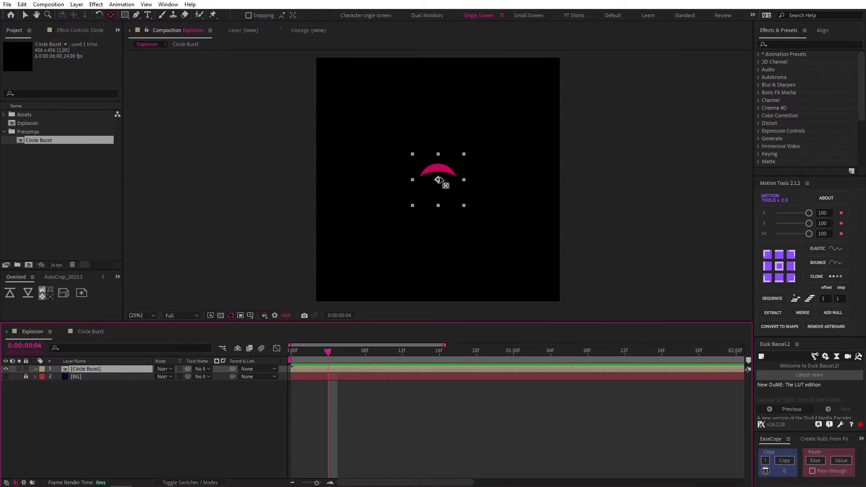
drag(438, 179, 438, 206)
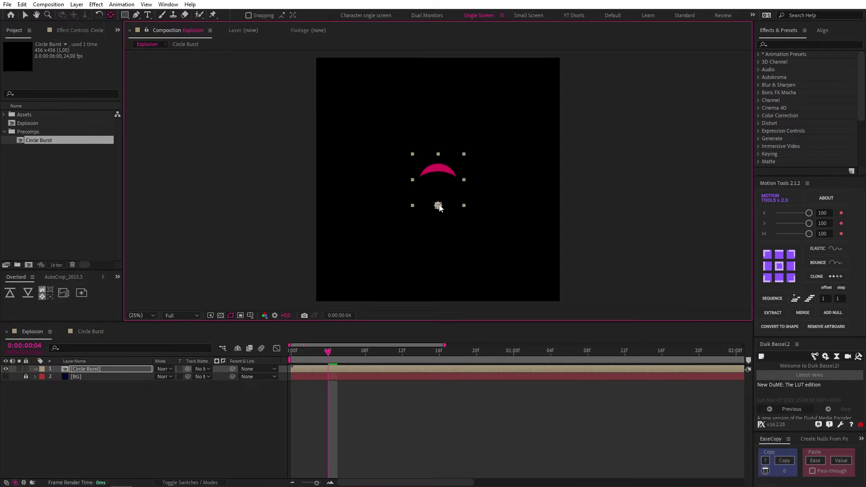
click(368, 416)
click(332, 369)
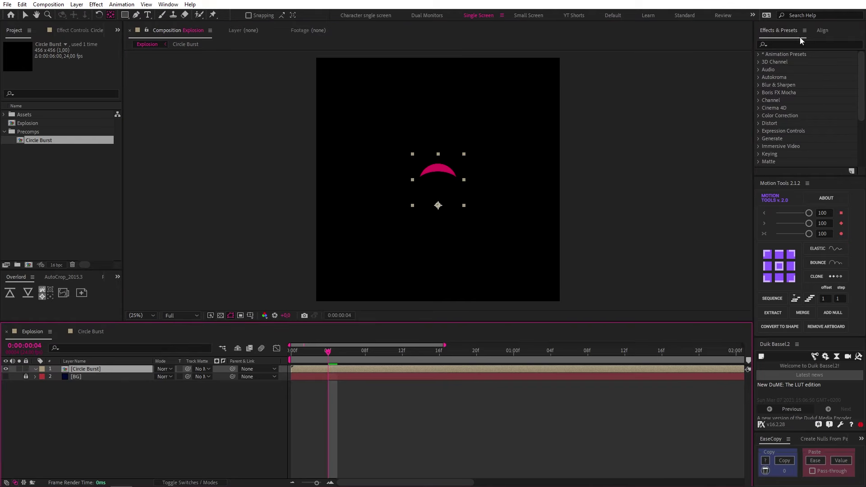
- Apply the Warp effect to the Circle Burst layer and set its Warp Style to Arch
click(796, 44)
text(warp)
double_click(789, 132)
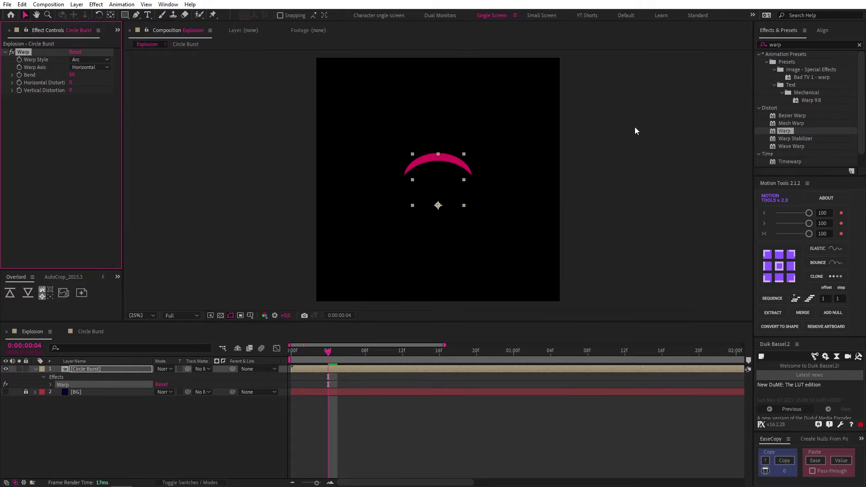
click(84, 59)
click(94, 101)
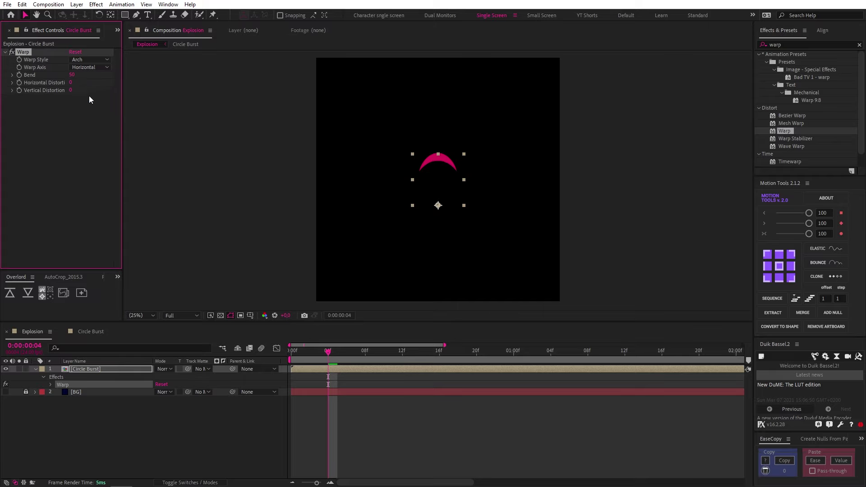
- Keyframe the Warp's Bend at 0 on the first frame, add a higher Bend keyframe at one second, and scrub through the result
drag(328, 357, 293, 354)
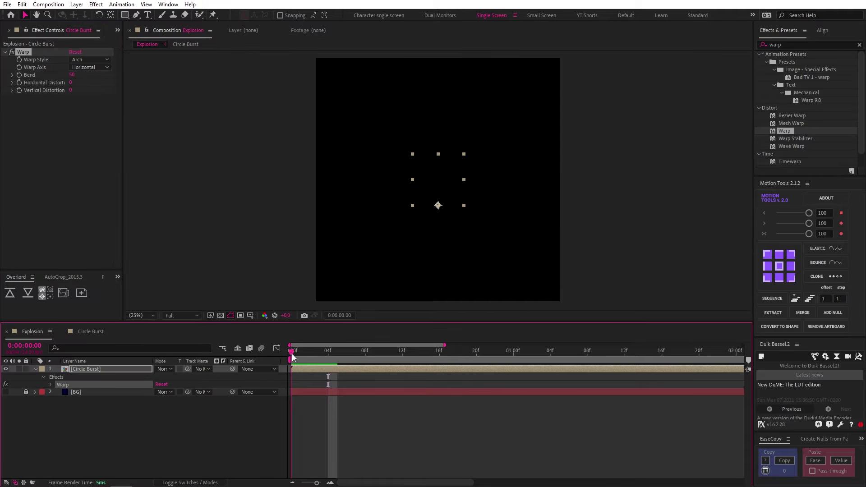
click(296, 366)
click(20, 74)
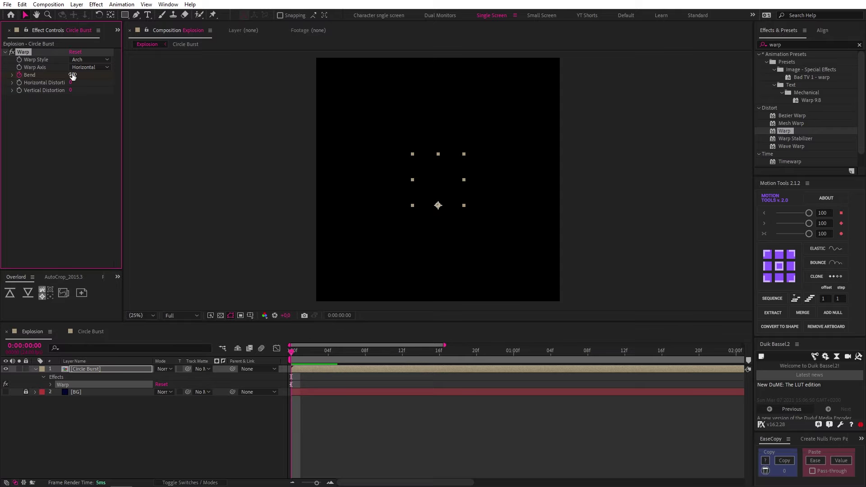
text(0)
key(Return)
drag(340, 355, 517, 359)
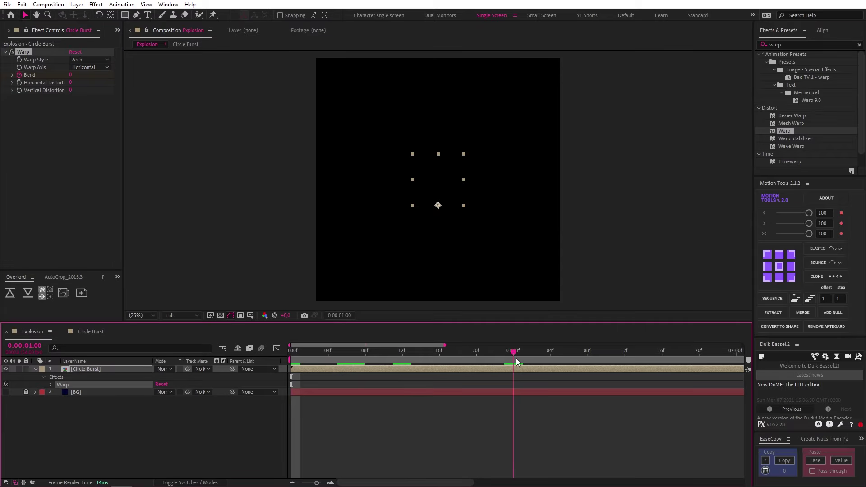
key(u)
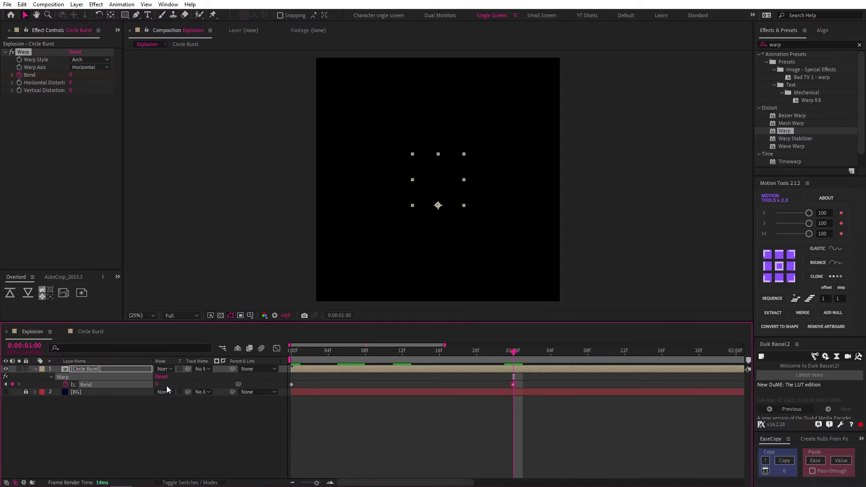
drag(514, 377, 358, 369)
- Set the Circle Burst layer's horizontal scale to 80%, keeping the vertical scale at 100%, and preview the animation
key(s)
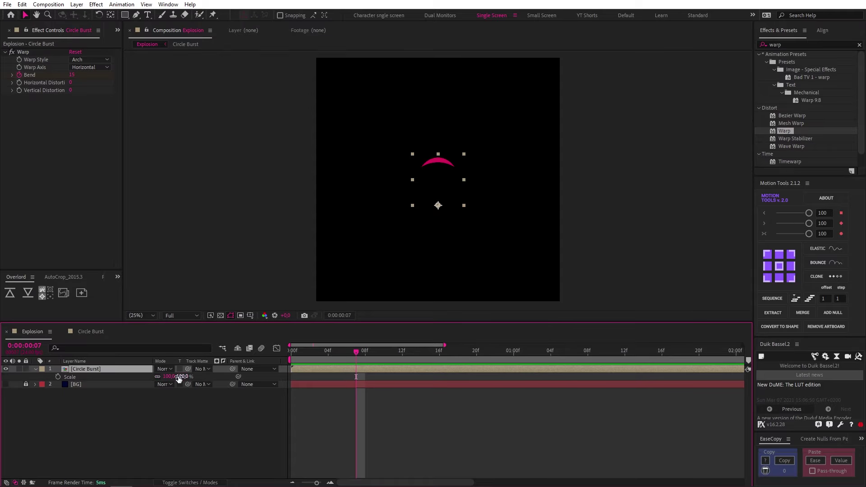
click(169, 377)
text(80)
key(Return)
key(space)
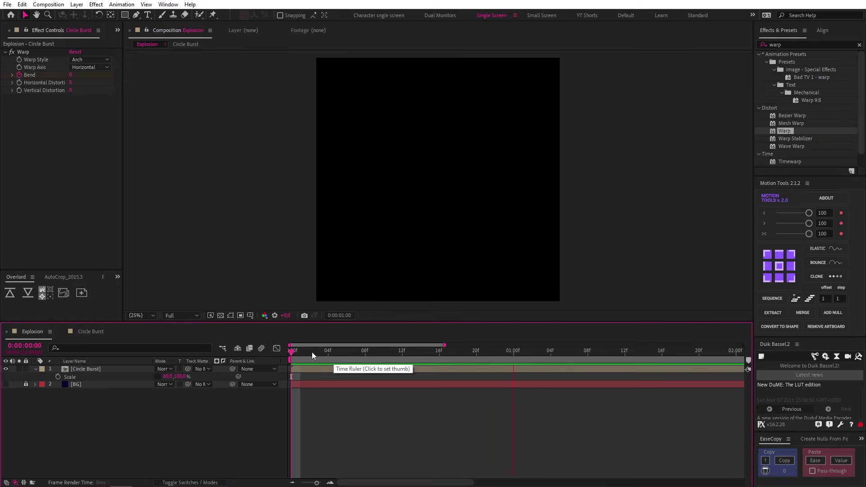
- Duplicate the Circle Burst layer four times and rotate the copies around the shared anchor point to form a ring of five
click(341, 370)
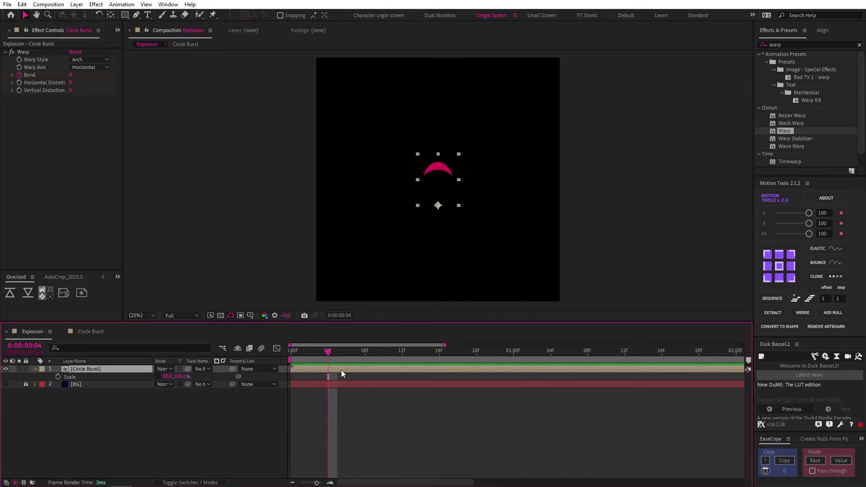
key(ctrl+d)
key(ctrl+d)
key(ctrl+d)
key(ctrl+d)
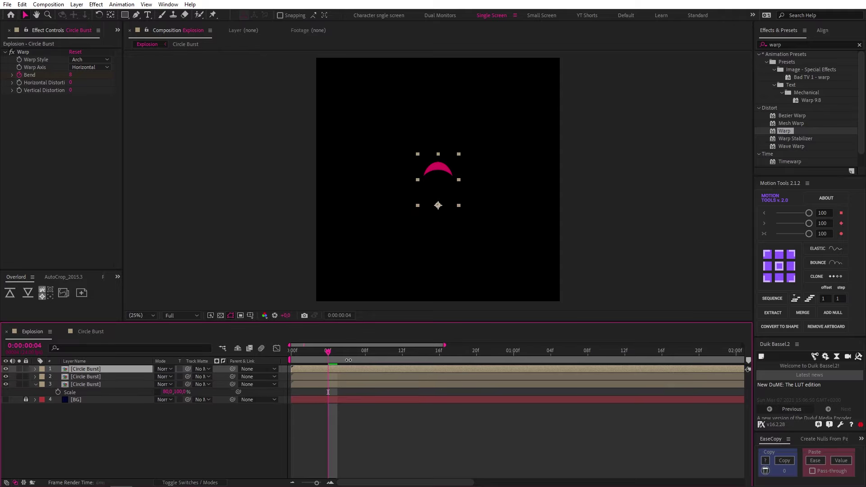
key(w)
drag(446, 171, 427, 226)
key(ctrl+Up)
key(ctrl+Up)
key(ctrl+Up)
drag(431, 172, 407, 199)
- Scale the left burst to about 128.7 × 117% and move its layer directly above BG
key(s)
click(168, 377)
drag(167, 377, 190, 377)
click(157, 377)
drag(86, 370, 85, 419)
click(325, 439)
click(91, 408)
- Set the scale of the lower-left burst, the topmost layer, to 70% horizontally and 120% vertically
click(93, 369)
key(s)
click(165, 377)
text(70)
key(Tab)
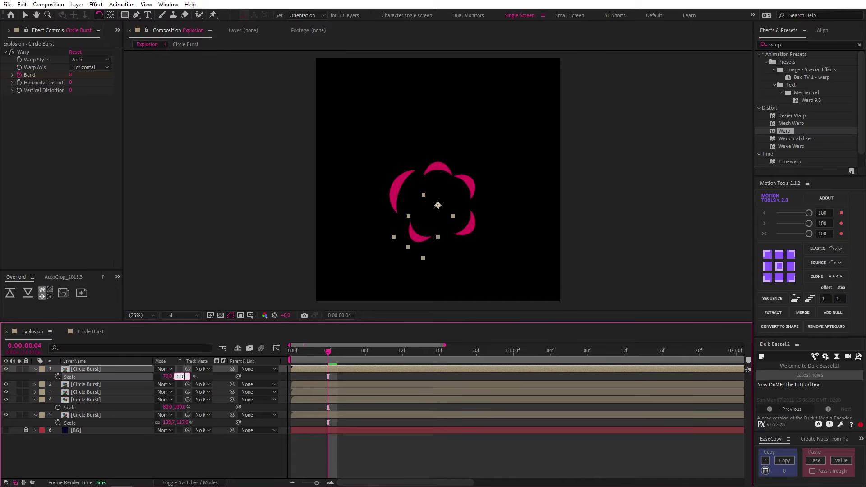
text(120)
- Scale the upper-right burst to about 100% horizontally and 110% vertically
click(472, 191)
key(s)
drag(164, 400, 190, 400)
- At frame 1, enlarge the left burst to about 145.7 × 132.5% and the lower-right burst to about 94.4 × 118%
click(467, 231)
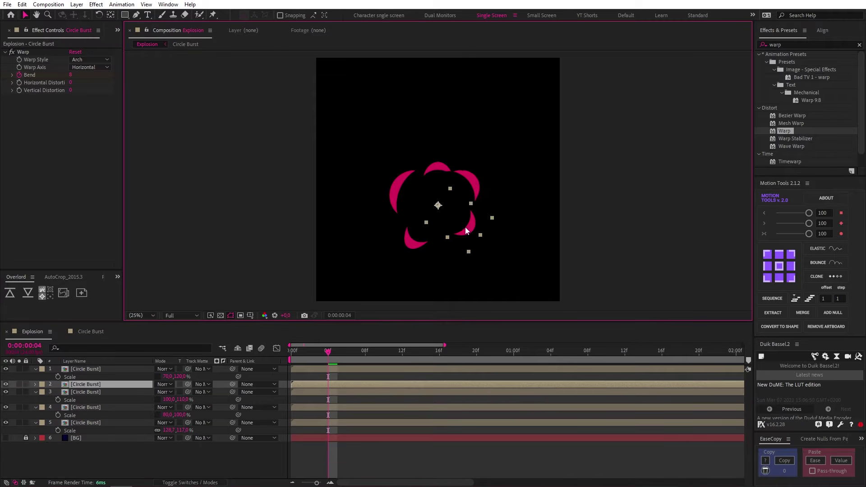
click(397, 192)
drag(328, 352, 301, 352)
drag(169, 431, 177, 430)
key(s)
drag(167, 400, 187, 392)
click(157, 393)
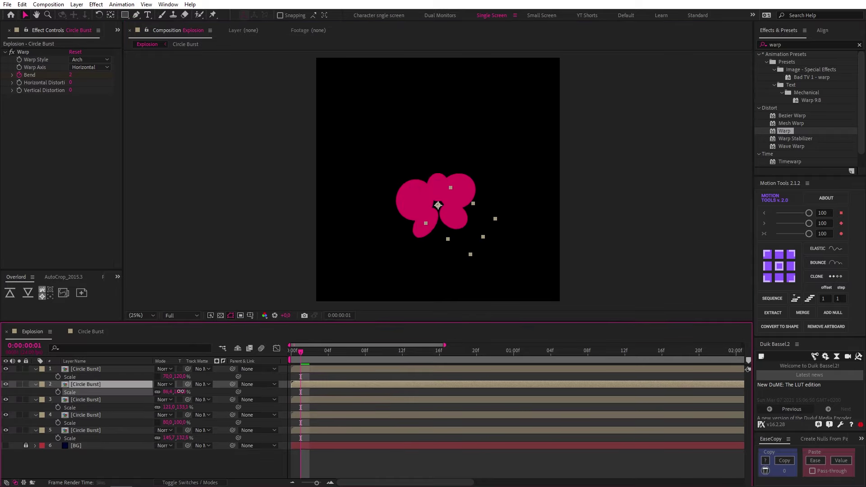
- Move the lower-left burst closer to the centre and scale it proportionally to about 79 × 135.4%
drag(458, 220, 421, 231)
click(419, 233)
click(158, 377)
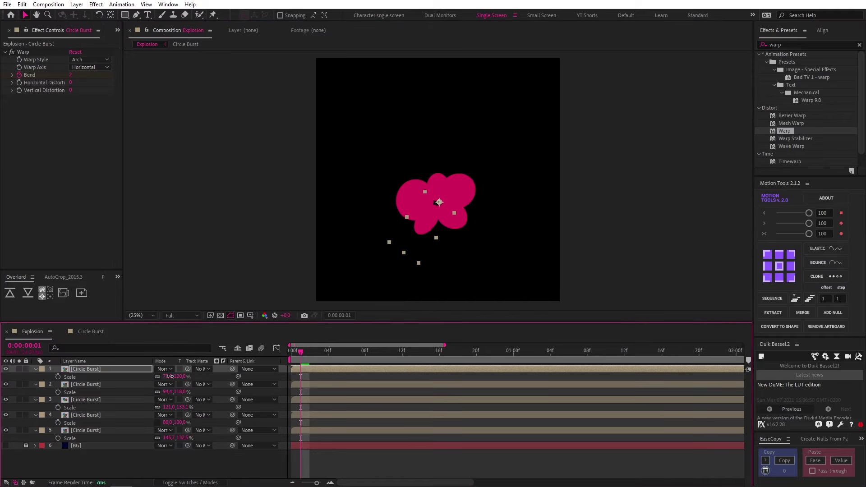
drag(167, 377, 172, 376)
- Nudge the left, lower-left and upper-right bursts to tighten the cluster, and preview the explosion
drag(409, 196, 415, 196)
drag(421, 227, 423, 225)
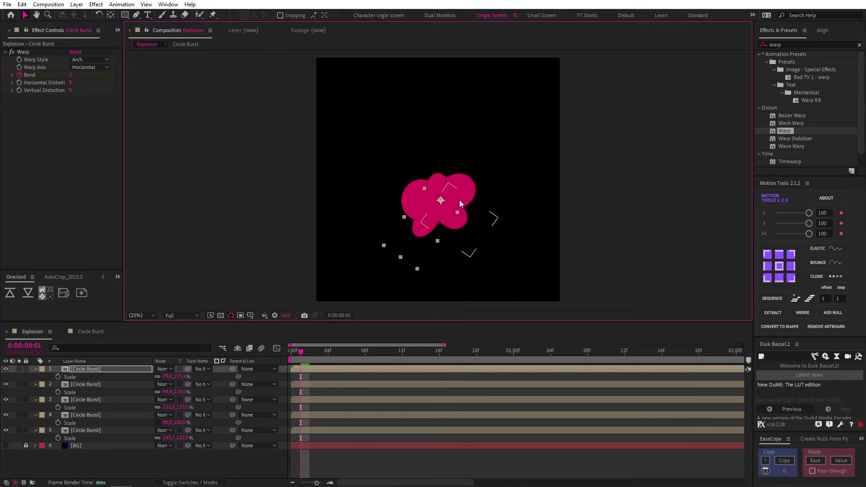
drag(473, 179, 469, 182)
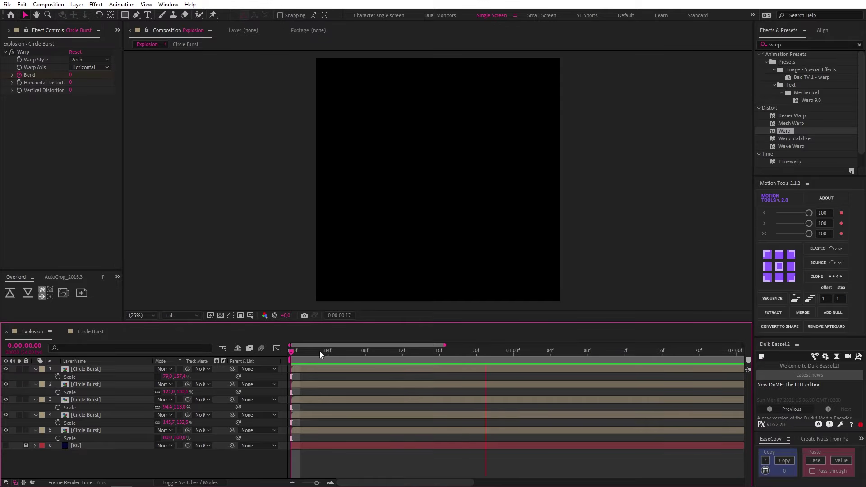
key(space)
- Reveal the keyframes of all Circle Burst layers, and open the Circle Burst precomp at frame 1
key(ctrl+a)
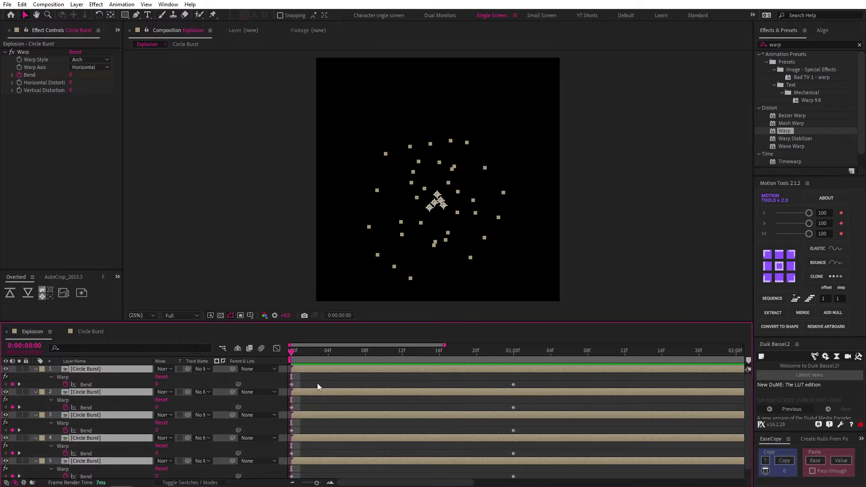
key(u)
double_click(101, 370)
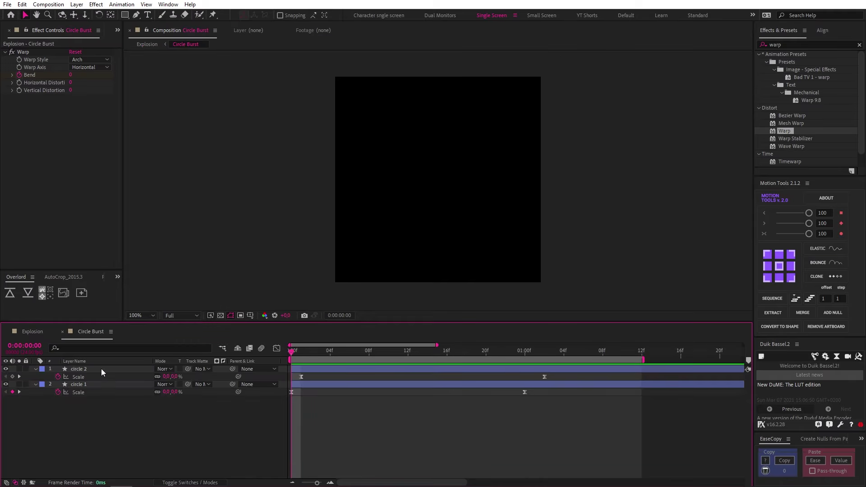
drag(298, 351, 302, 353)
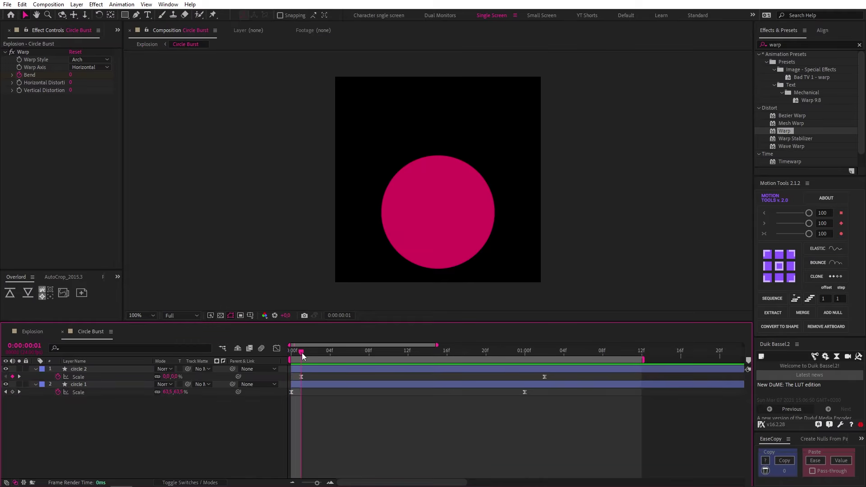
- Draw a narrow black triangle with the Pen tool from the circle's bottom point to the top of the composition
click(136, 15)
click(439, 270)
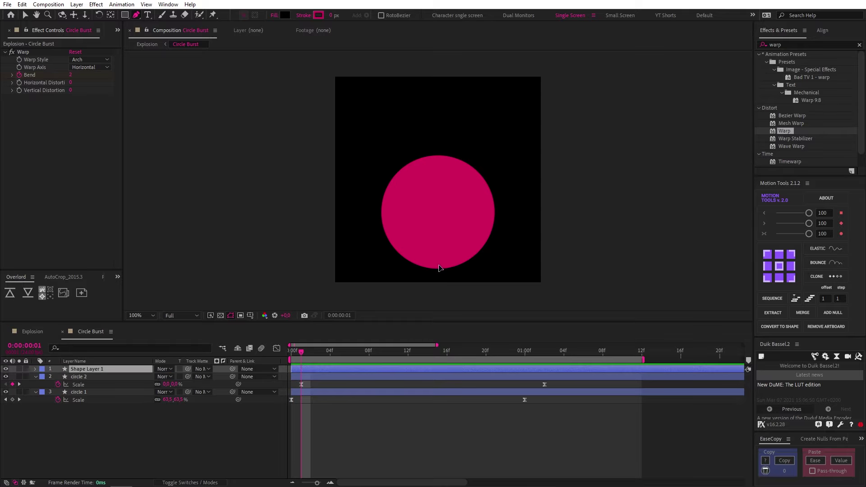
click(409, 80)
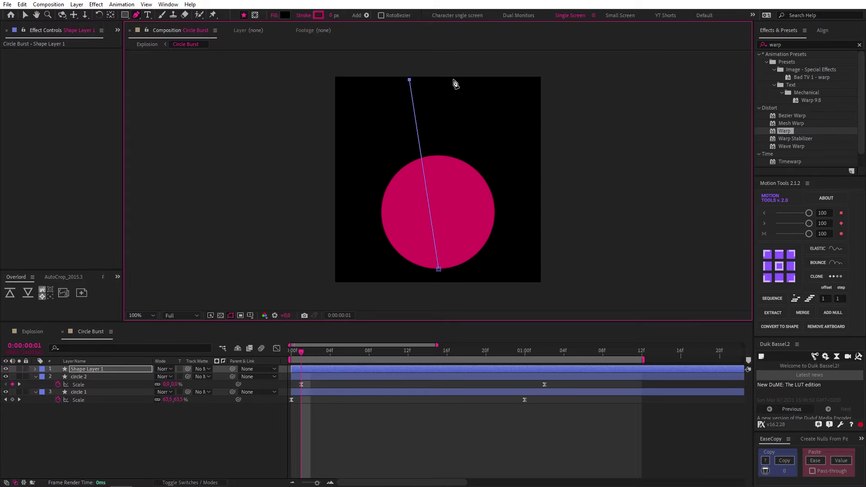
click(440, 270)
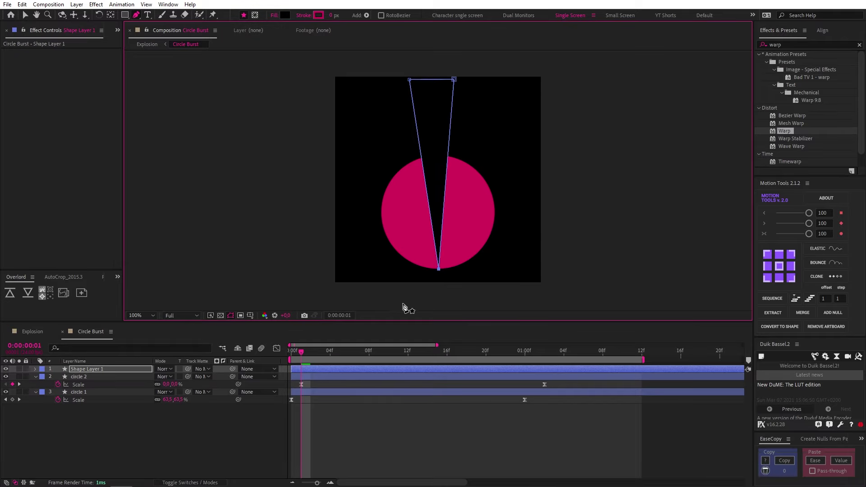
- Move the triangle's anchor point to its bottom tip and rename the layer Cutout
click(322, 369)
key(y)
drag(433, 174, 439, 270)
key(Return)
text(Cutout)
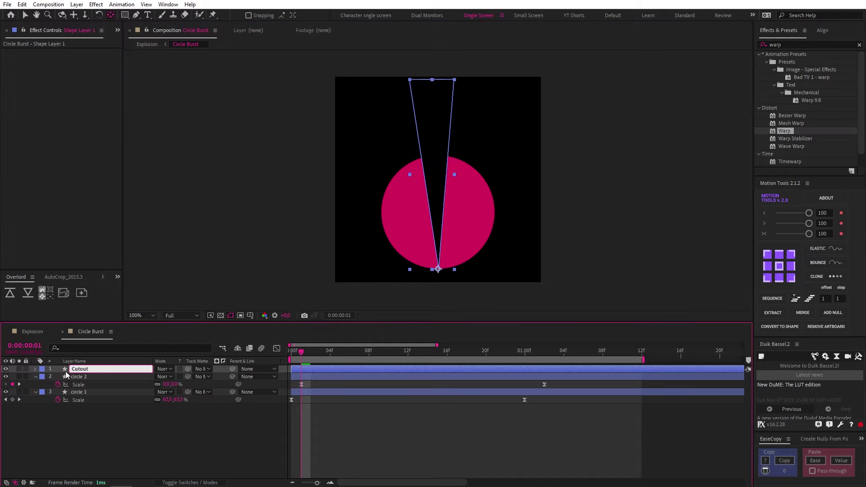
key(Return)
- Keyframe Cutout's scale at frame 4 with the horizontal value at 0%, and play the animation
drag(301, 352, 330, 353)
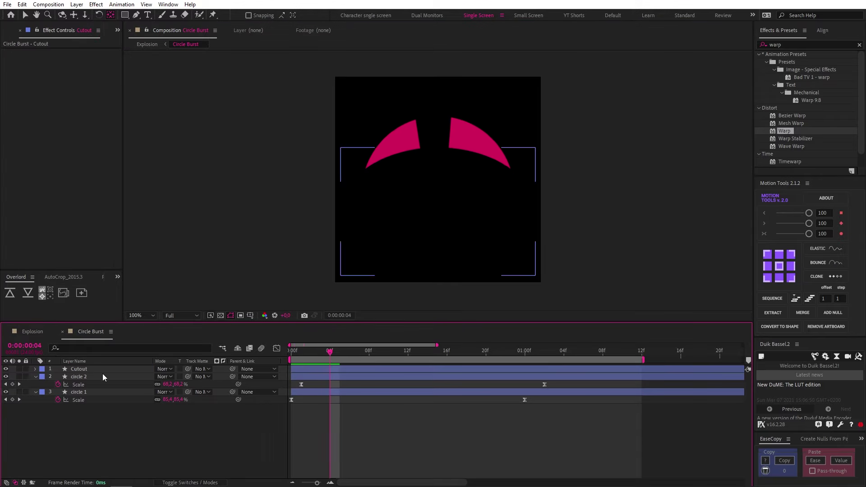
click(102, 370)
key(s)
click(59, 377)
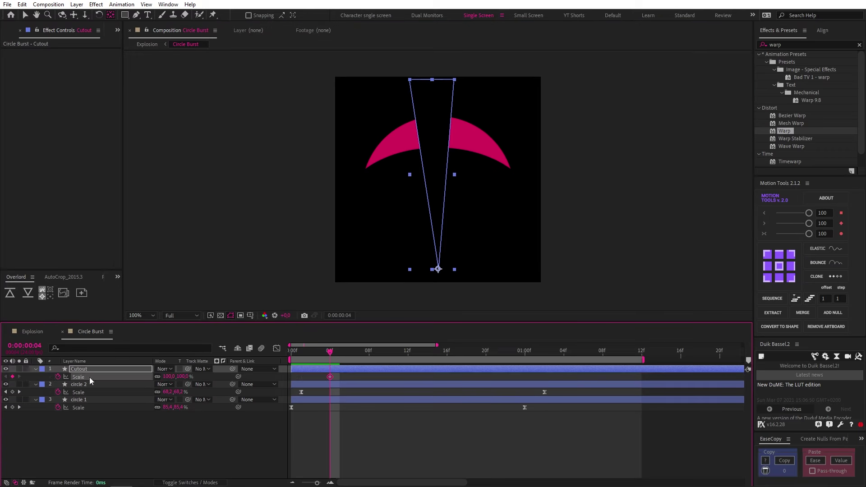
click(169, 377)
text(0)
key(Return)
key(space)
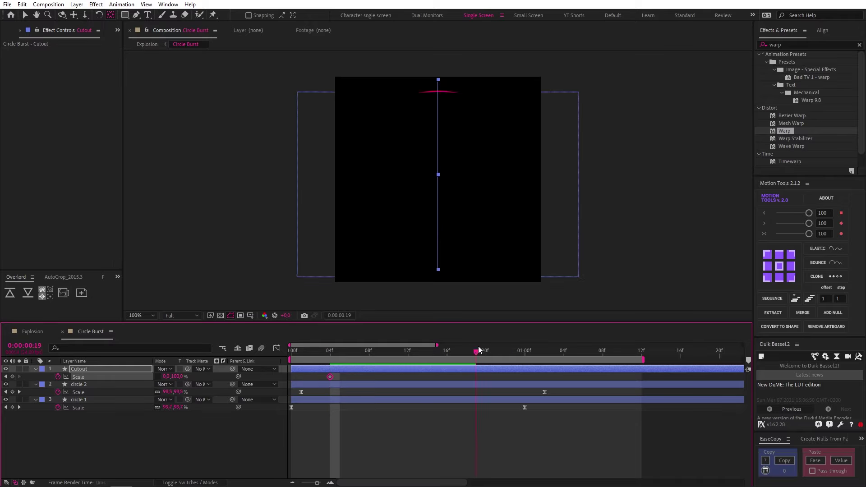
- Keyframe Cutout's horizontal scale at 100% on frame 23 and preview the split from the start
click(165, 378)
text(100)
key(Return)
drag(516, 352, 291, 354)
key(space)
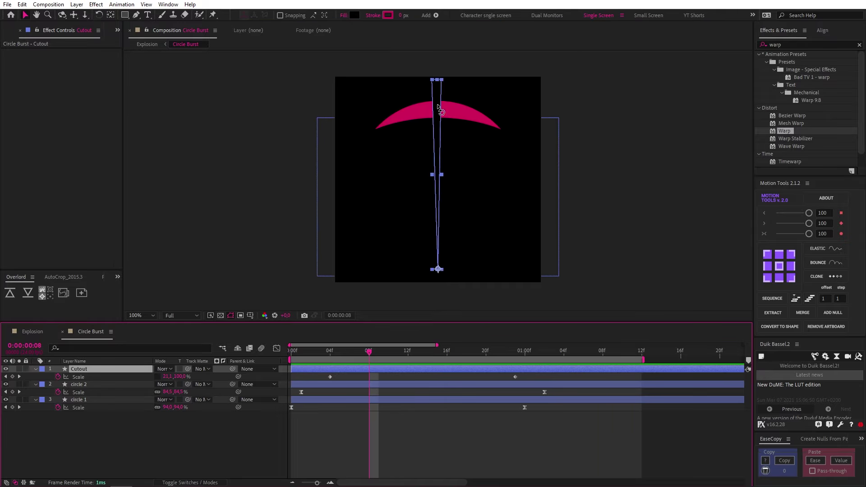
- Rotate Cutout slightly to the right, duplicate it with the copy rotated to the left, and preview both cuts
mouse_move(442, 111)
mouse_down()
mouse_move(398, 112)
mouse_move(451, 118)
mouse_up()
click(373, 368)
key(ctrl+d)
drag(369, 351, 292, 350)
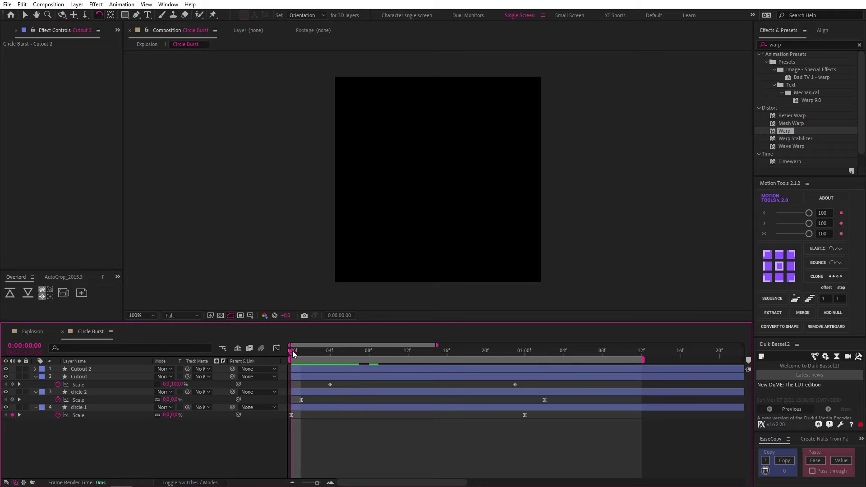
key(space)
- Show the rulers and place a horizontal guide along the circle's bottom edge at frame 1
click(303, 352)
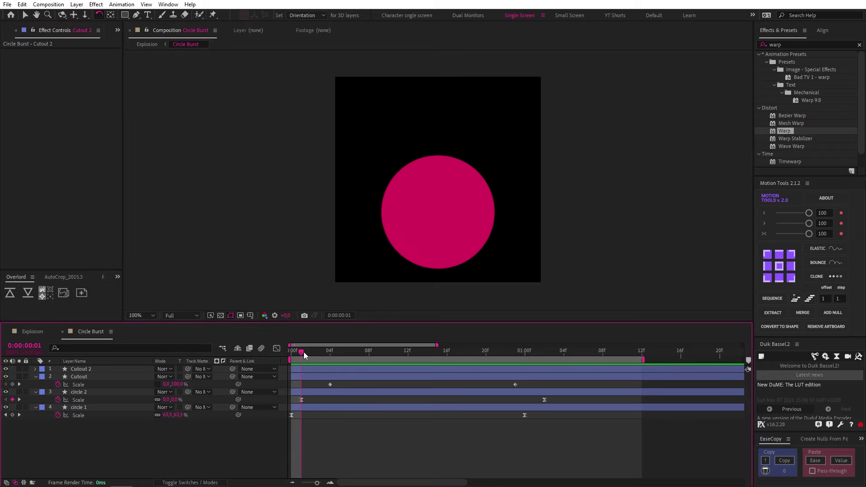
key(ctrl+r)
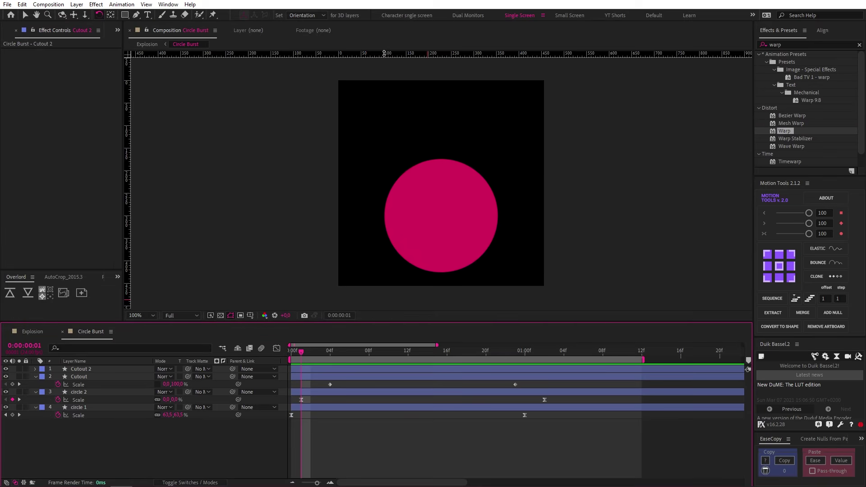
drag(384, 53, 386, 272)
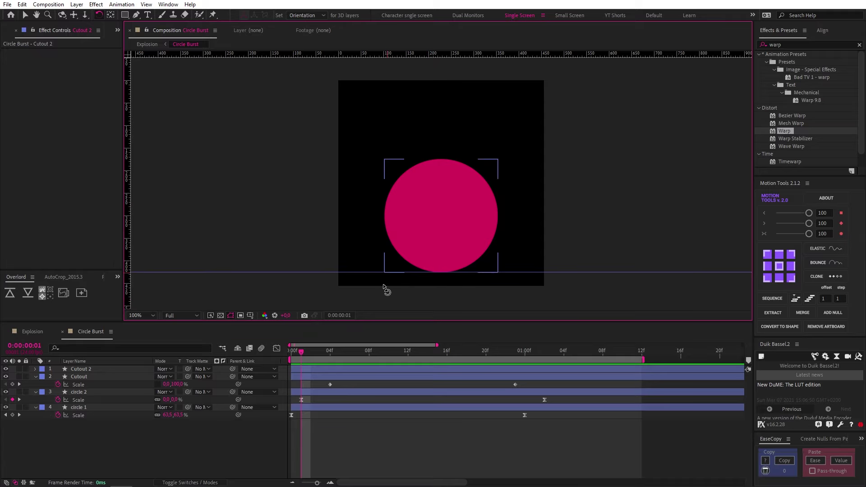
- Draw a straight, slightly tilted line with the Pen tool from just above the guide up to the arc at frame 11, without fill
click(324, 353)
drag(324, 353, 370, 352)
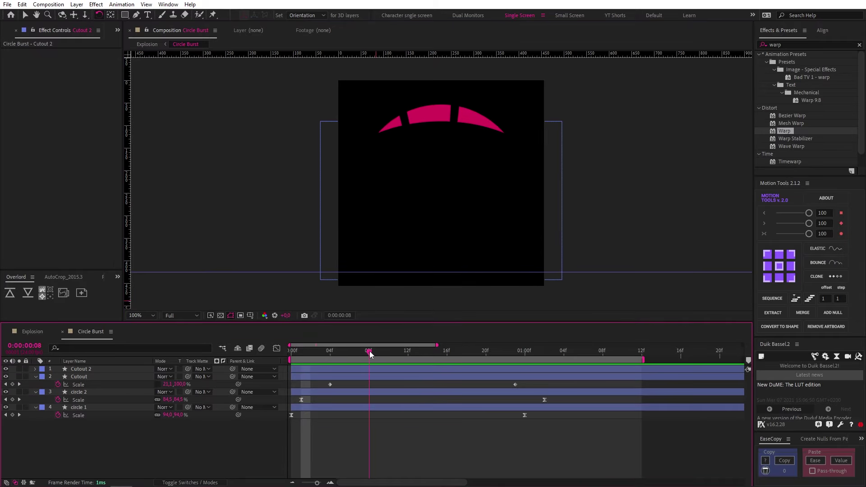
click(137, 15)
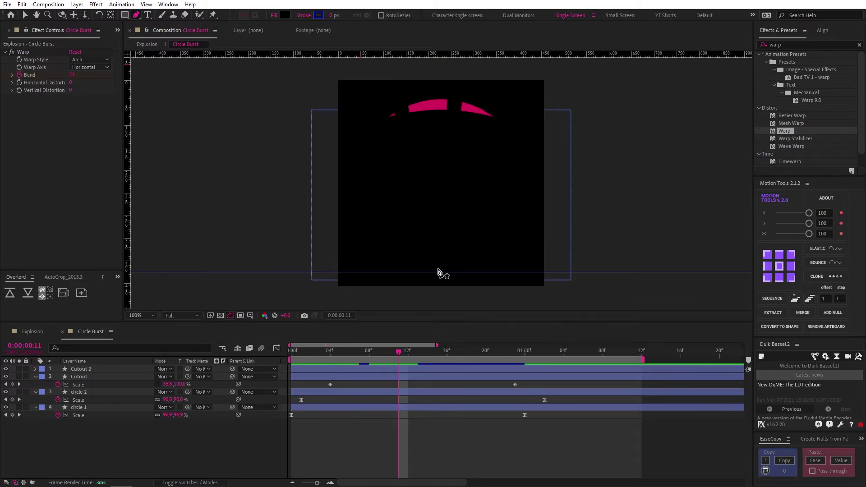
click(438, 268)
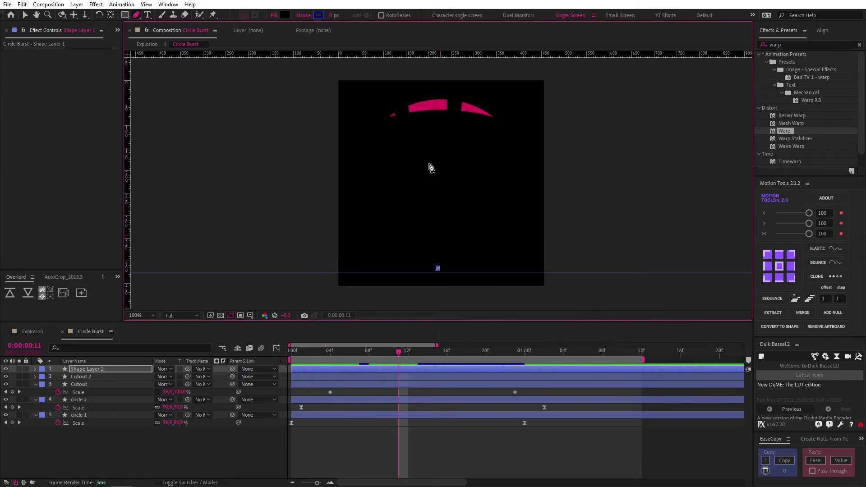
click(275, 16)
key(Return)
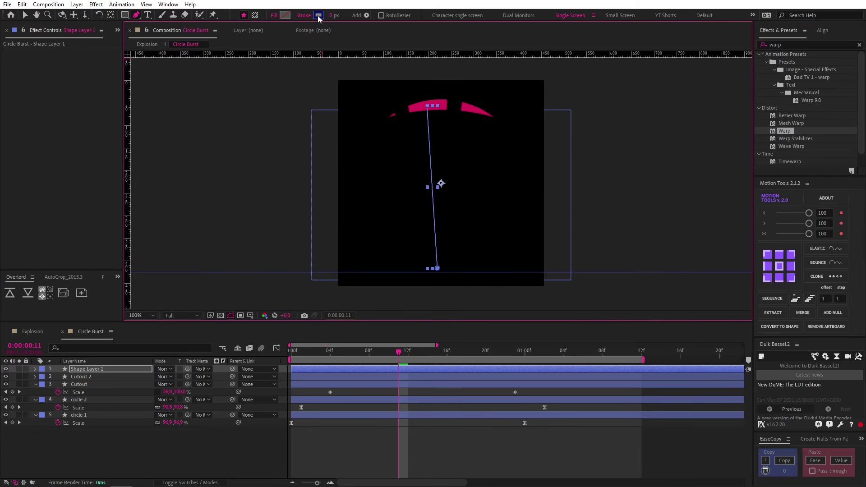
- Give the line a stroke in the burst's pink colour with a width of 40 px
click(319, 16)
click(441, 191)
click(443, 98)
click(455, 147)
text(40y)
- Move the line's anchor point to its lower end on the guide and rename the layer Trail
drag(441, 183, 446, 241)
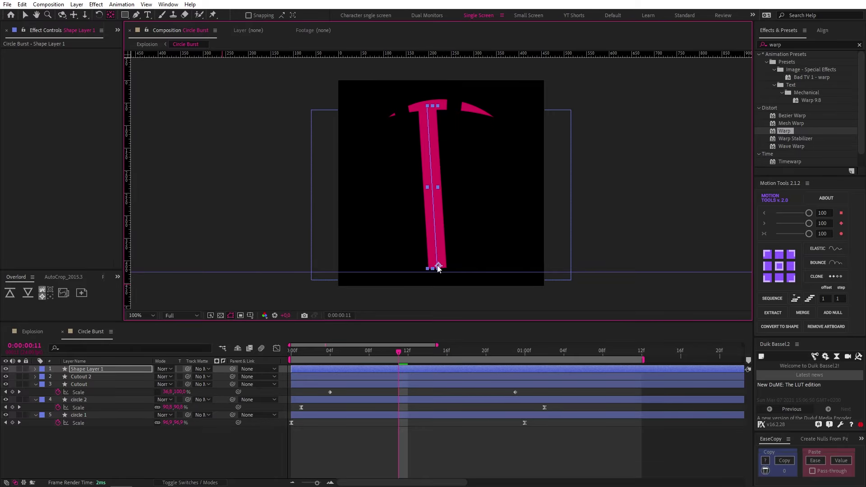
text(Trail)
key(Return)
- Taper the Trail stroke to a point at its lower end with a Start Length of 100%
click(35, 369)
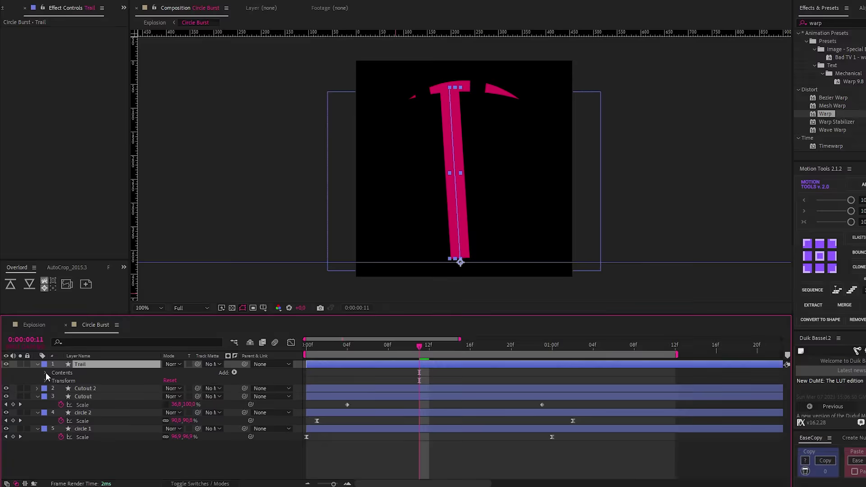
click(43, 376)
click(50, 384)
click(58, 400)
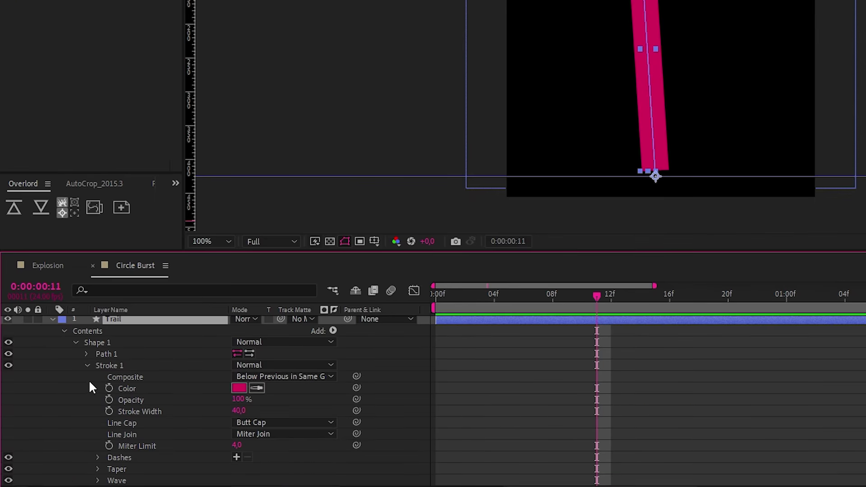
click(97, 469)
scroll(167, 439, down, 3)
drag(238, 388, 793, 370)
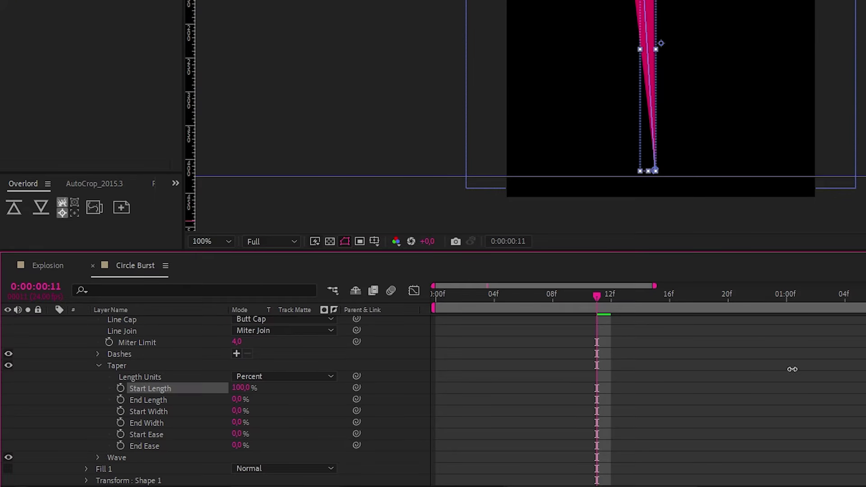
click(625, 360)
- Add Trim Paths to the Trail layer's contents and show its properties
scroll(624, 359, up, 3)
click(114, 322)
click(75, 345)
click(332, 334)
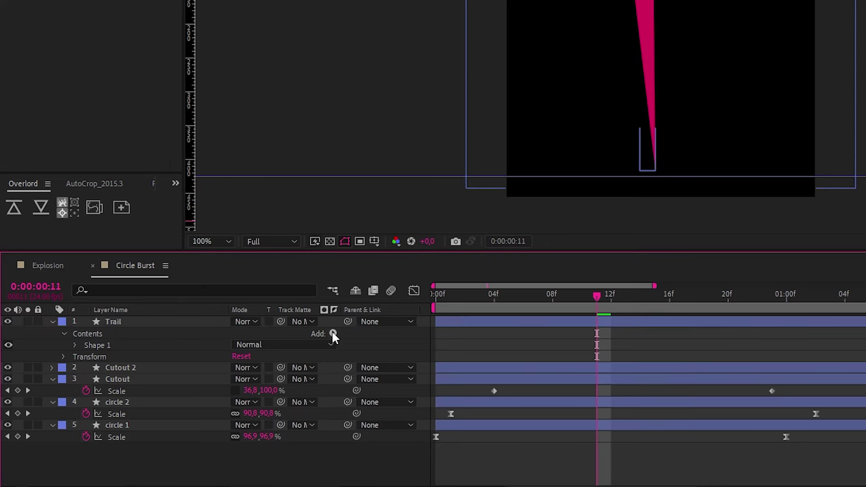
click(333, 334)
click(397, 258)
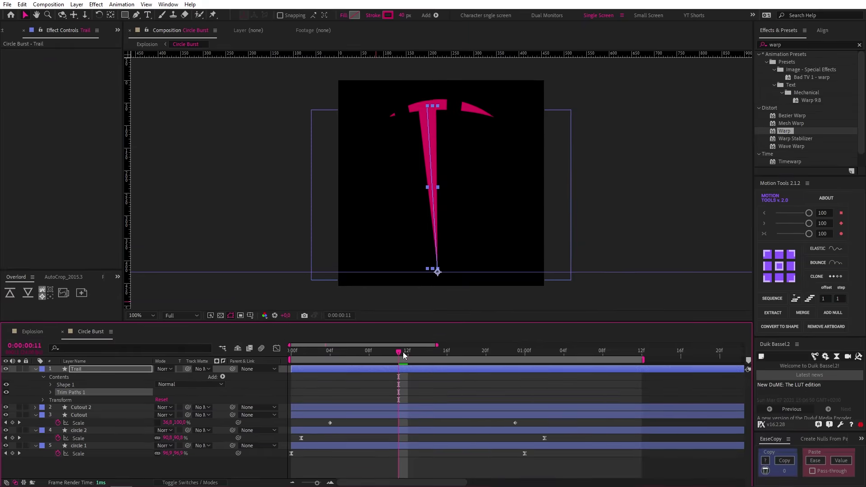
click(50, 393)
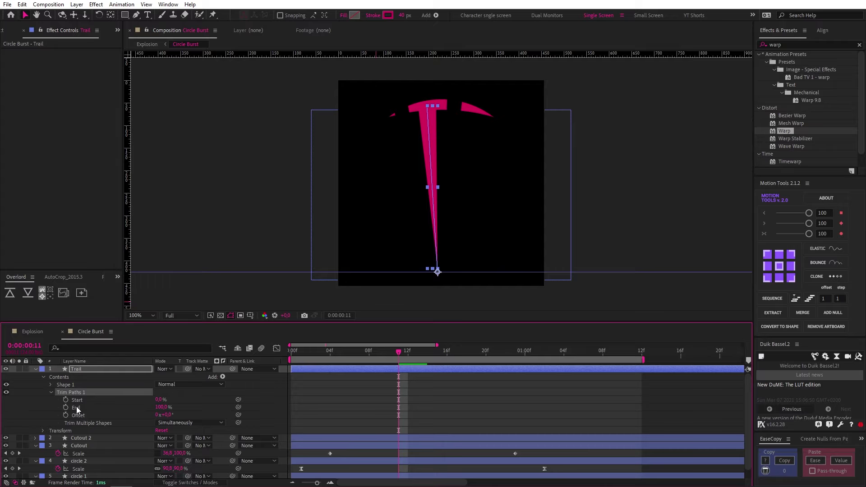
- Keyframe Trail's trim End from 0% at frame 0 to 100% at frame 11, and ease it with a fast start
click(66, 407)
key(Home)
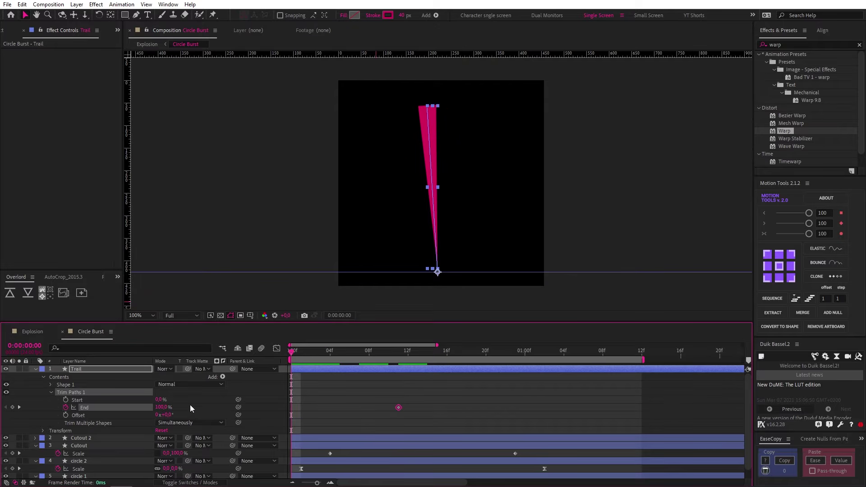
drag(161, 407, 13, 402)
drag(403, 406, 289, 412)
click(276, 348)
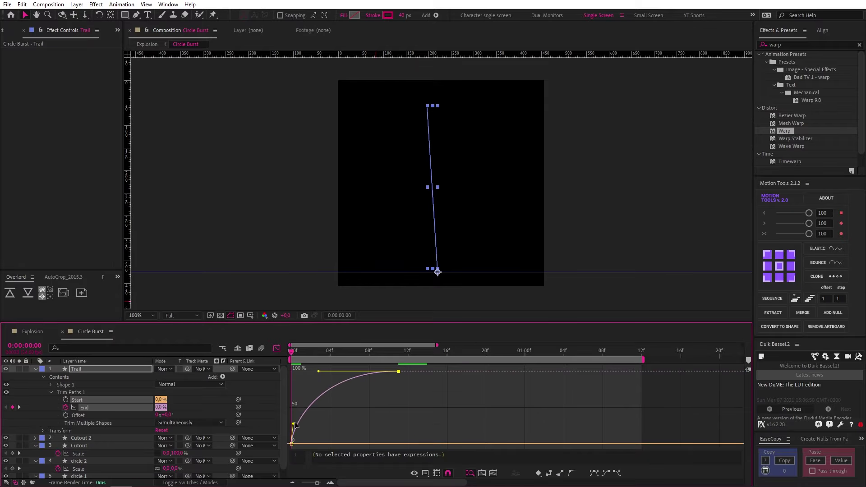
drag(294, 424, 293, 415)
click(277, 348)
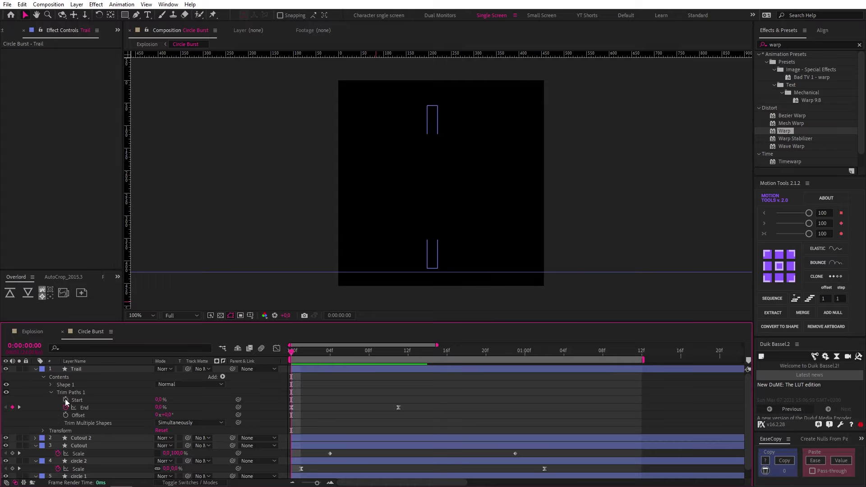
- Keyframe Trail's trim Start from 0% to 100% at frame 11, delay its first keyframe to frame 2, and preview
click(66, 401)
drag(292, 352, 399, 353)
drag(160, 400, 213, 397)
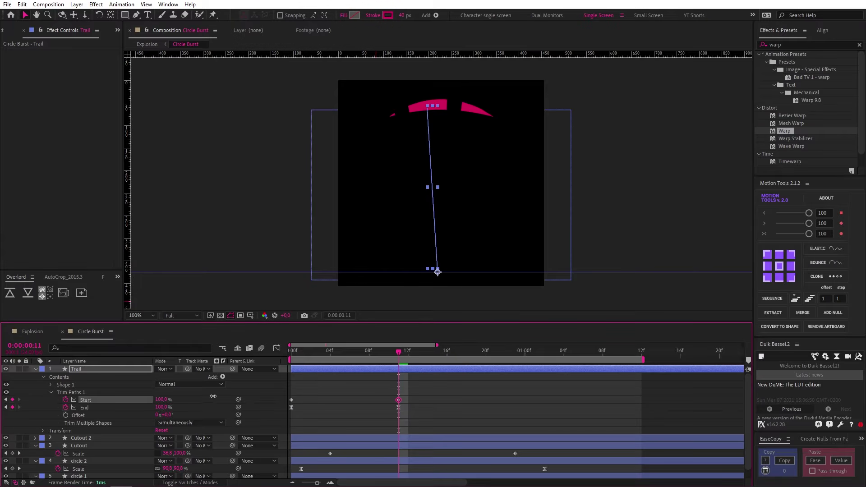
click(291, 401)
key(space)
- Duplicate Trail, rotate the copy clockwise and shift it slightly to the right of the original
key(ctrl+d)
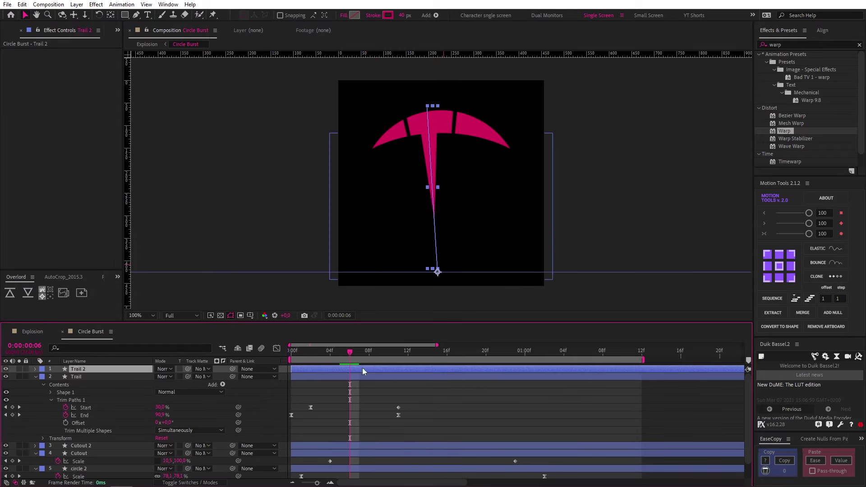
key(w)
drag(430, 145, 469, 150)
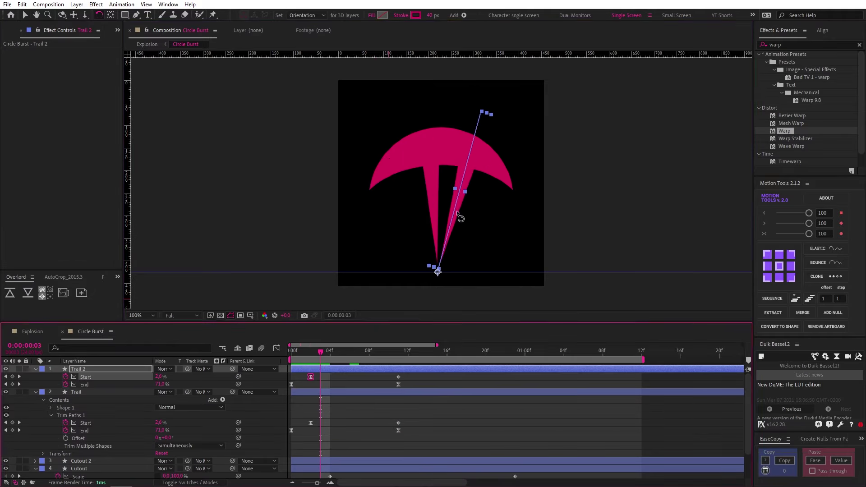
drag(460, 200, 471, 199)
key(w)
drag(479, 155, 475, 153)
- Retime Trail 2's trim Start keyframes to frames 0 and 9, and adjust the easing curve of its trim End
drag(310, 377, 303, 376)
drag(398, 377, 373, 371)
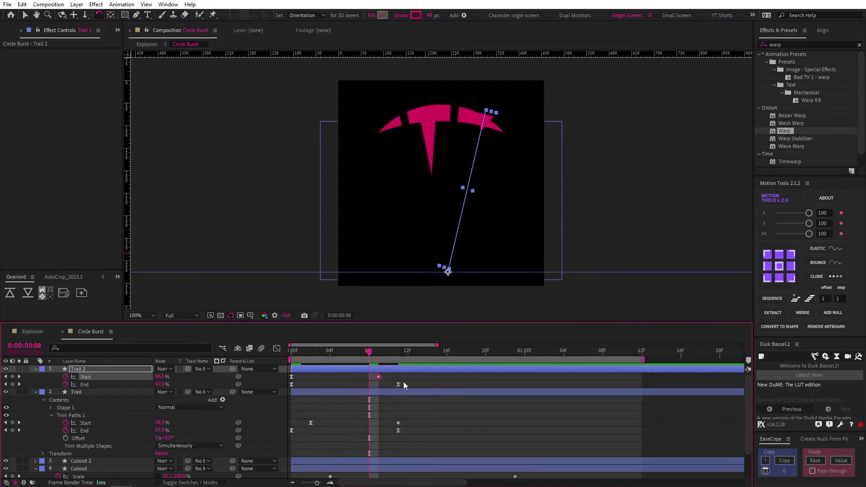
click(398, 385)
key(shift+F3)
drag(294, 396, 292, 388)
drag(360, 371, 371, 371)
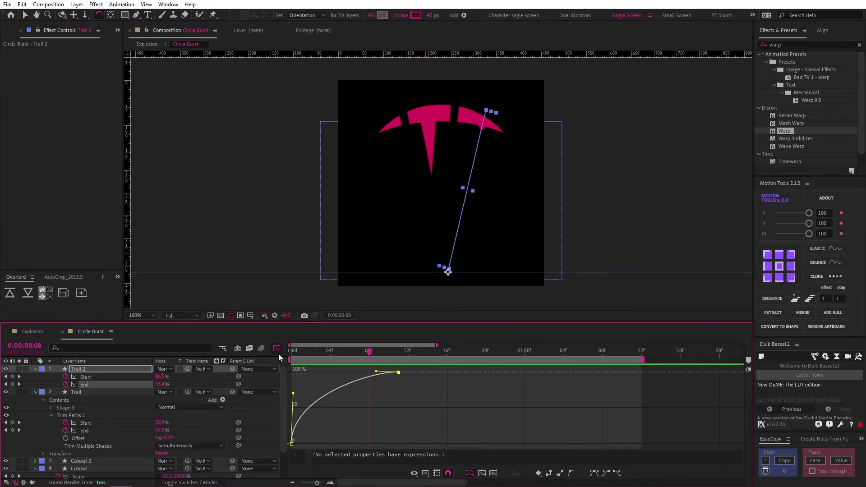
click(277, 349)
- Trim the end of Trail 2 at frame 8 and of Trail at frame 11, and preview the result
key(alt+bracketright)
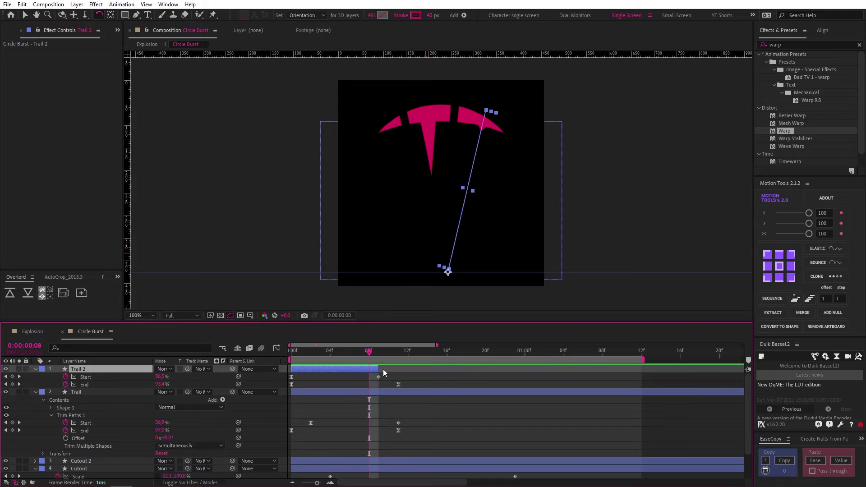
click(392, 355)
click(397, 351)
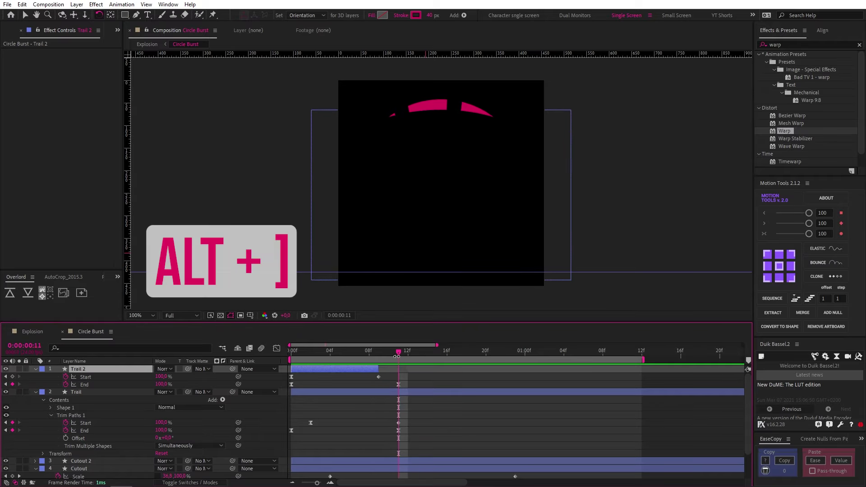
click(367, 394)
key(alt+bracketright)
drag(397, 352, 422, 354)
key(space)
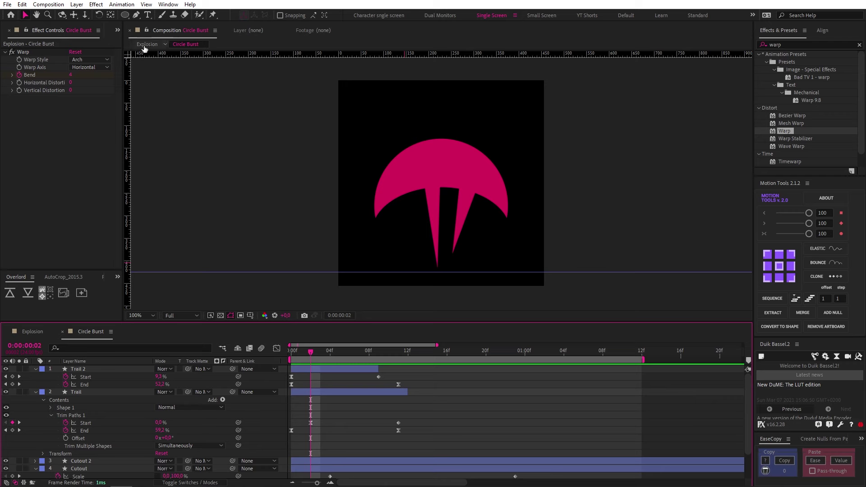
- Draw a small pink ellipse inside the burst to the left of the trails at frame 2, with 0 px stroke, and rotate it slightly counterclockwise
key(q)
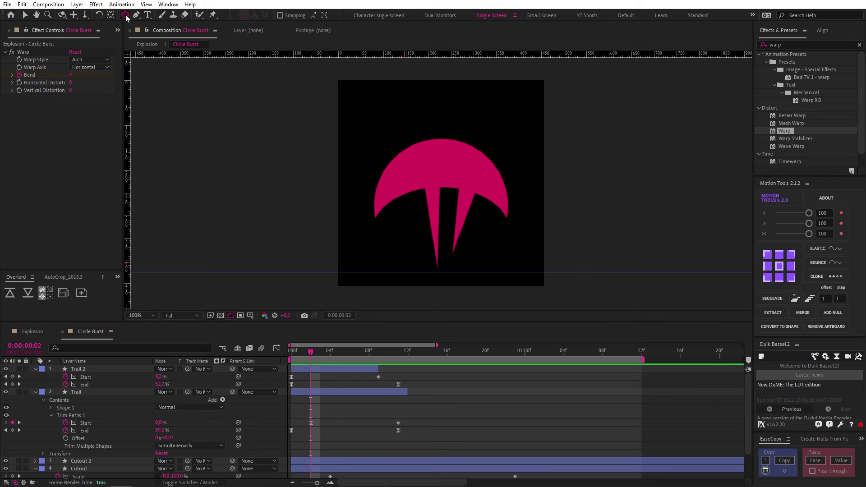
drag(395, 206, 412, 221)
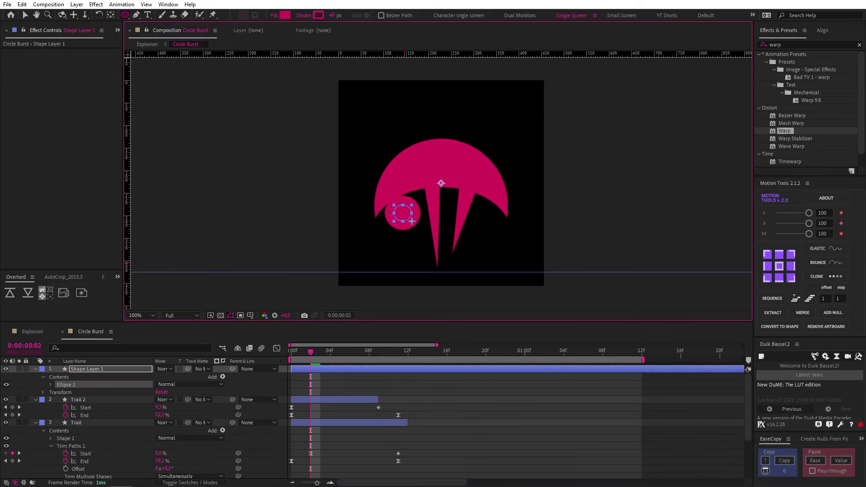
drag(332, 19, 275, 21)
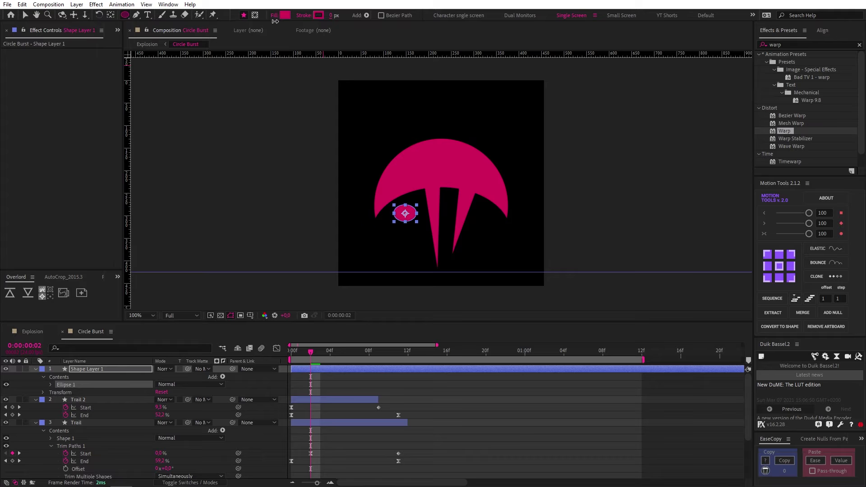
key(v)
click(343, 378)
click(356, 370)
key(w)
drag(413, 216, 414, 213)
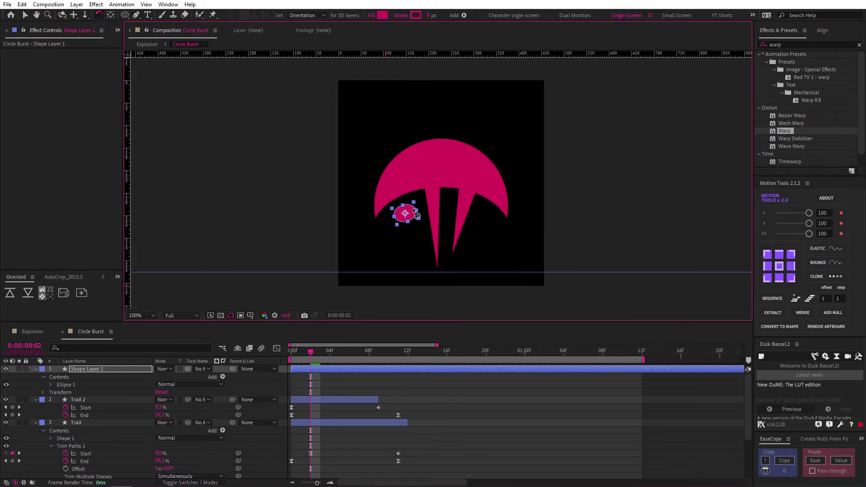
- Rename the ellipse layer Little Puff and set position and scale keyframes for it at frame 2
key(v)
key(Return)
text(Little c)
key(Return)
key(alt+shift+p)
key(alt+shift+s)
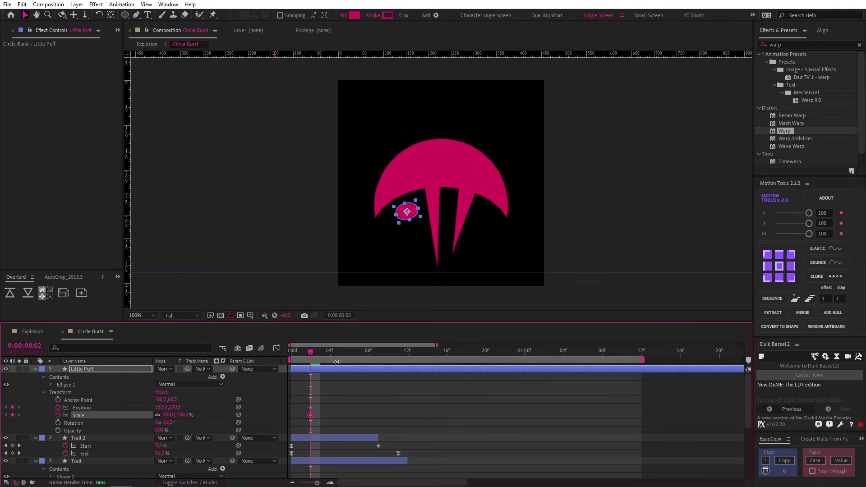
- Keyframe Little Puff at frame 10, moved up and slightly left toward the arc, with its scale at 0%
drag(346, 353, 378, 358)
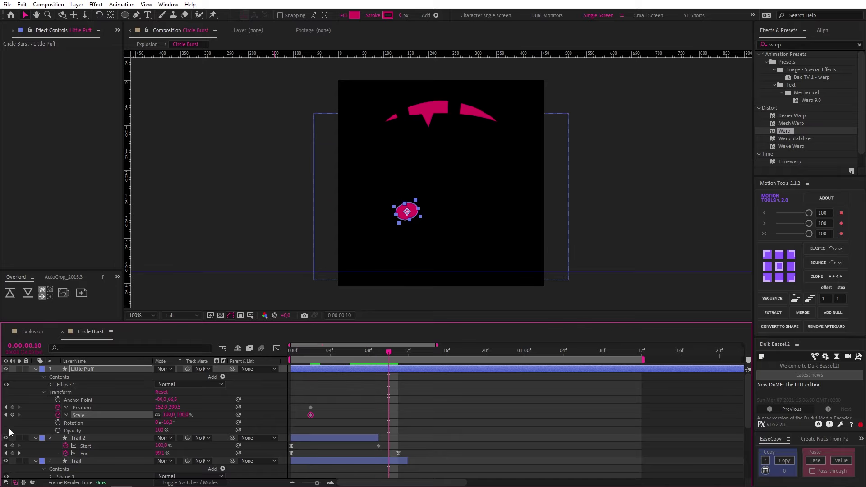
drag(408, 212, 400, 155)
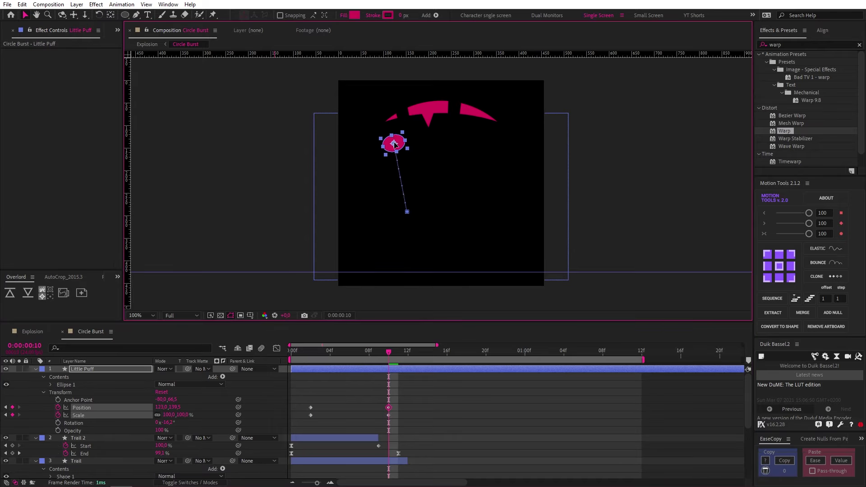
click(388, 415)
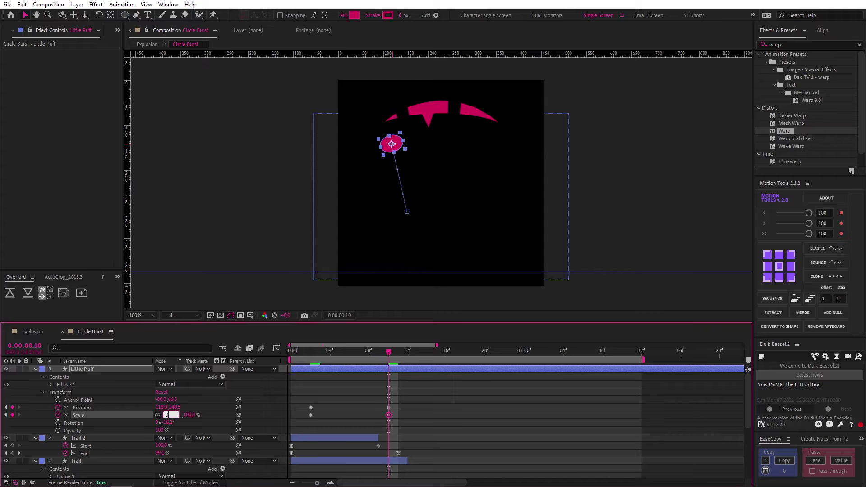
- Trim Little Puff to start at frame 2 and end at frame 10, and play the animation from the start
click(311, 352)
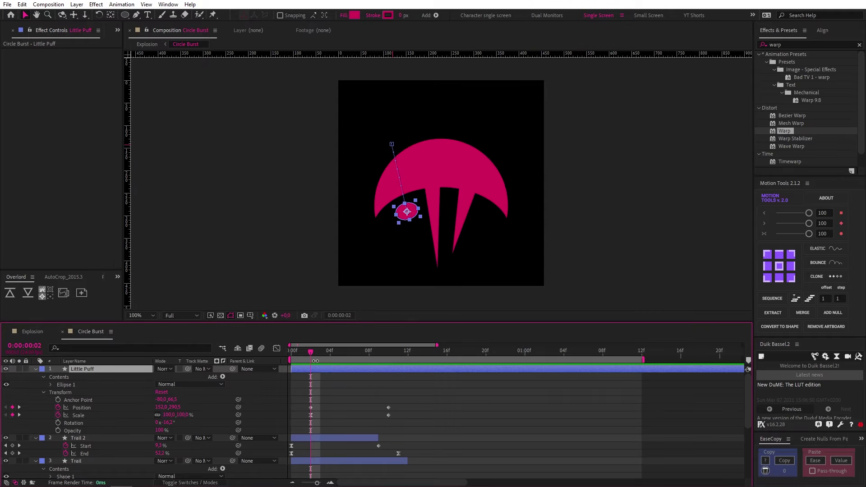
click(379, 354)
key(Page_Down)
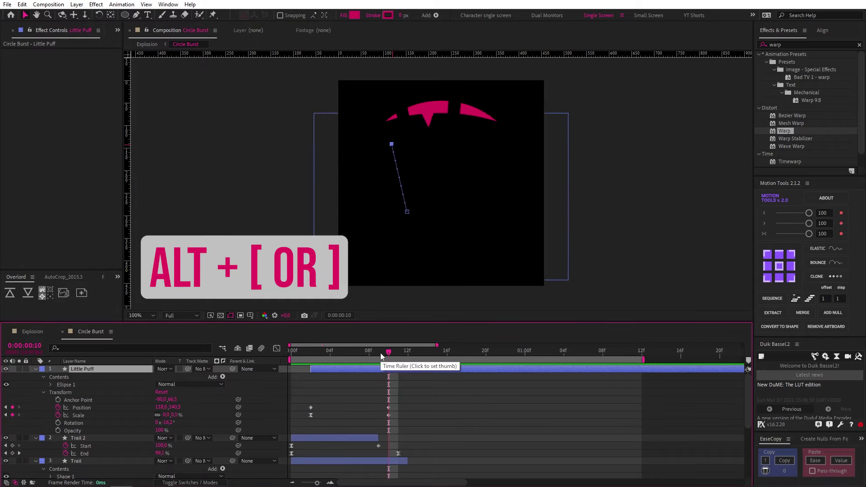
key(alt+])
drag(381, 353, 291, 353)
key(F2)
key(space)
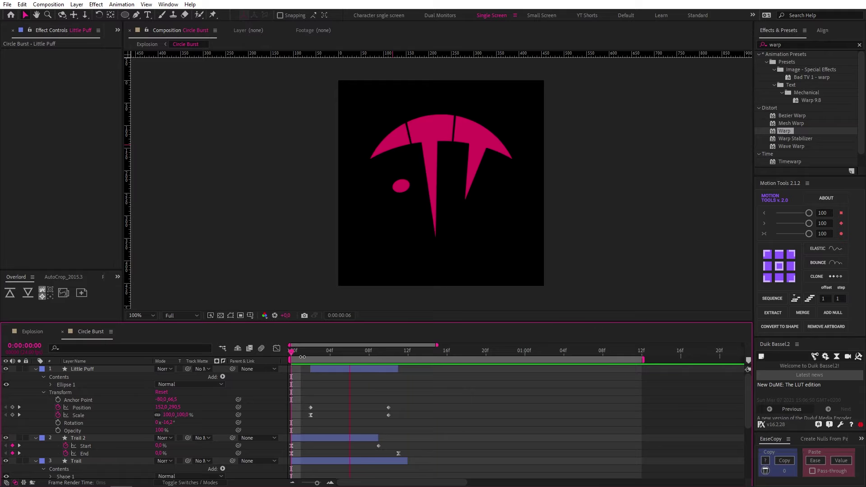
- Go to the Explosion composition and scrub to frame 6 to check the updated bursts
click(32, 332)
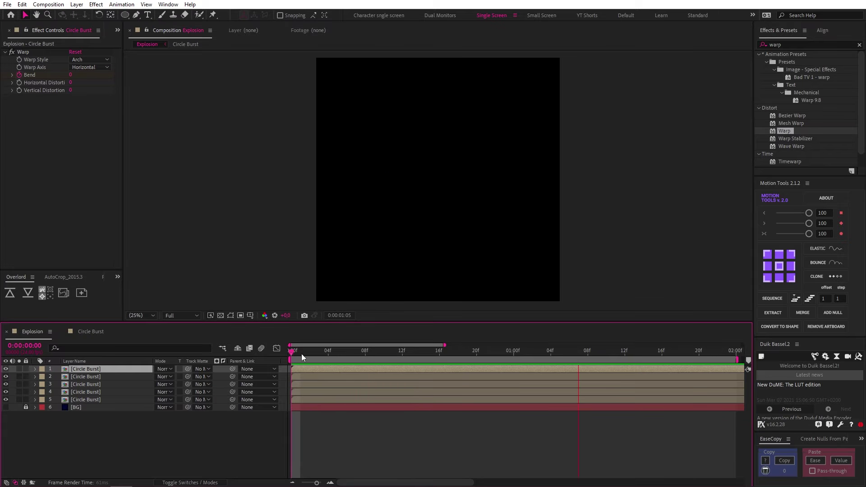
drag(309, 351, 349, 349)
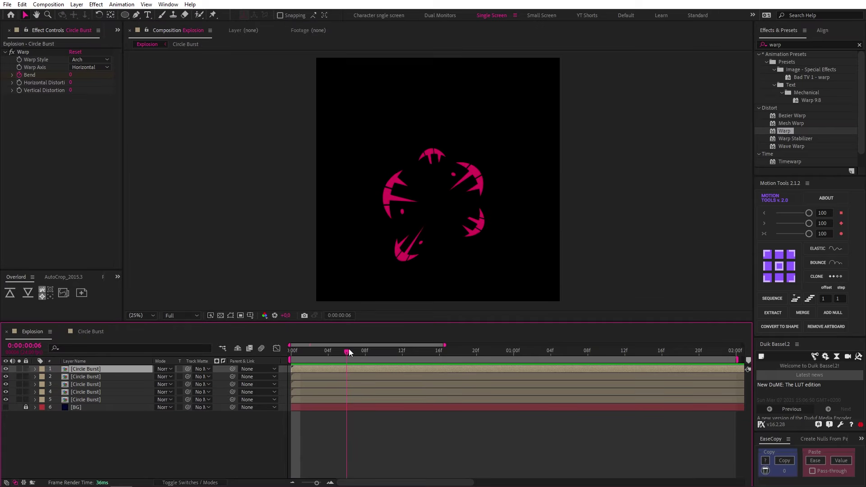
- Reveal the Circle Burst layer's source in the project and duplicate that composition twice
right_click(105, 369)
mouse_move(155, 274)
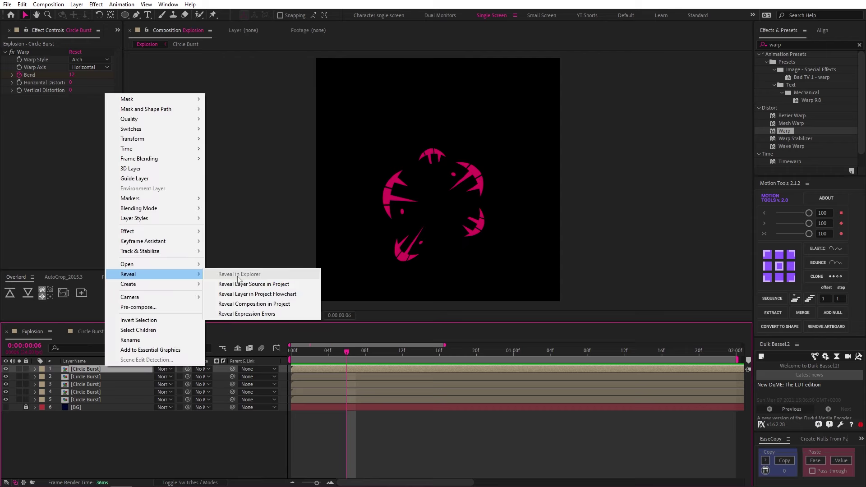
click(236, 284)
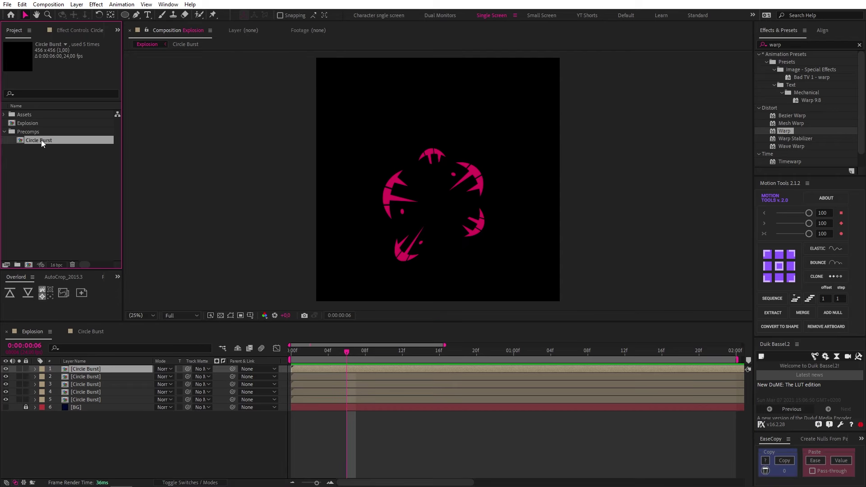
key(ctrl+d)
key(ctrl+d)
- Open the Circle Burst 2 composition and slightly rotate its single remaining trail
double_click(48, 151)
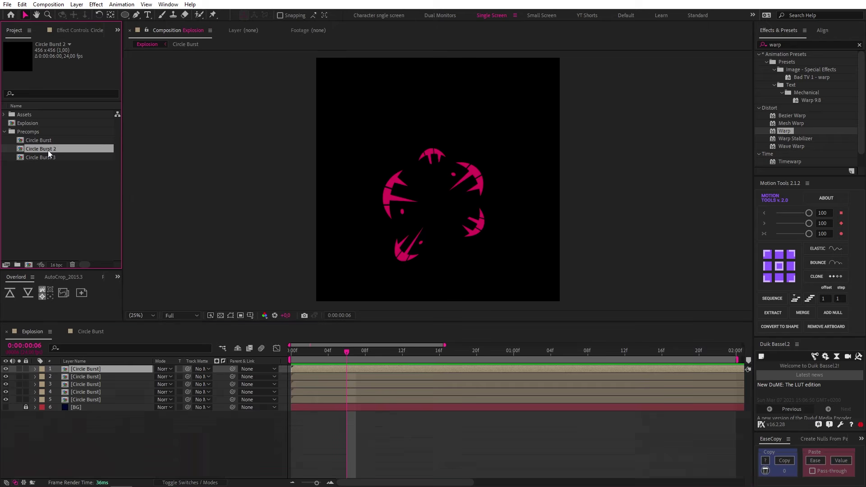
key(w)
drag(438, 155, 420, 162)
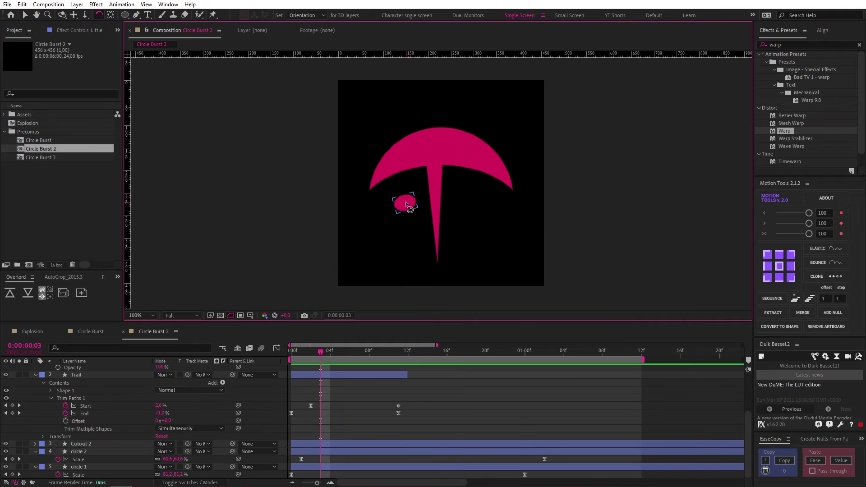
click(339, 375)
- In Circle Burst 2, duplicate Little Puff and, at frame 2, move the copy across to the other side of the trail, rotating and enlarging it
key(u)
key(j)
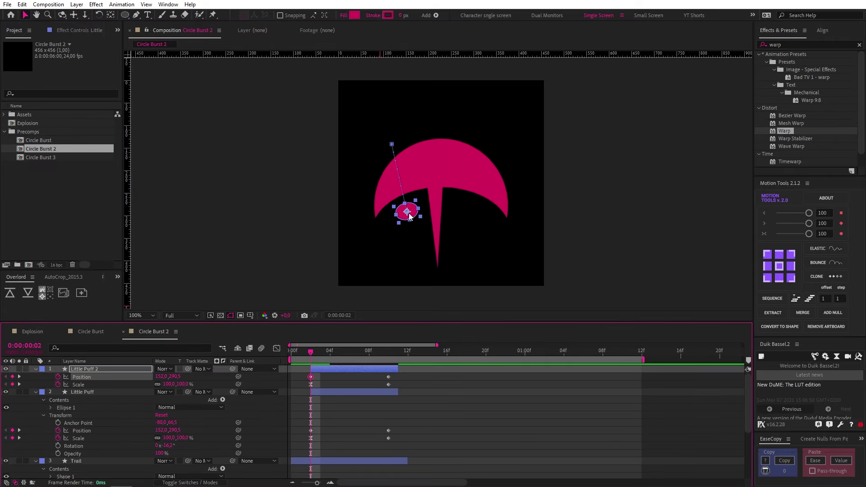
drag(407, 213, 469, 219)
key(w)
drag(471, 220, 466, 235)
drag(179, 385, 191, 385)
key(k)
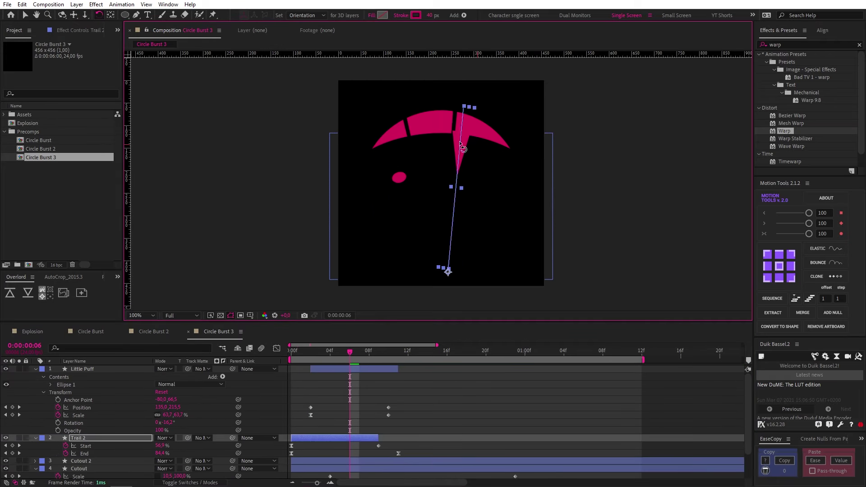
- In Circle Burst 3, inspect the final Start and End keyframes of Trail 2 in the Graph Editor
click(379, 445)
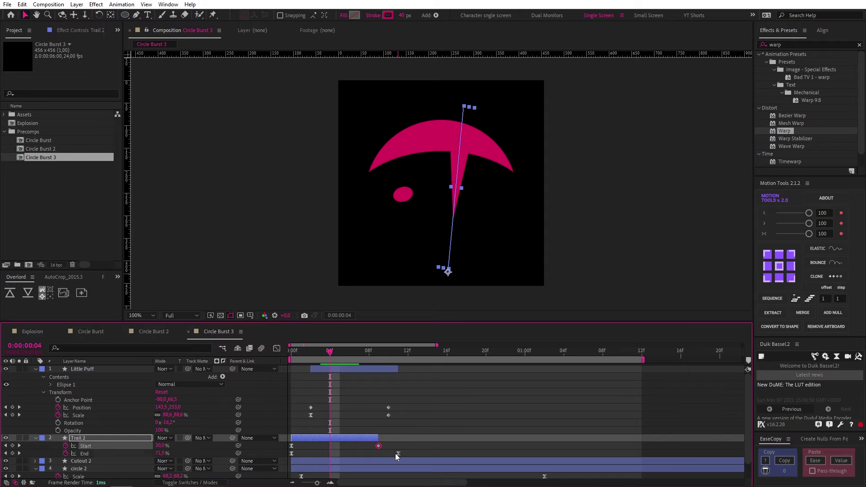
click(399, 454)
click(277, 348)
click(277, 349)
- At frame 2 of Circle Burst 3, scale Little Puff up to about 151% and move it closer to the trail
key(j)
click(407, 212)
click(407, 211)
drag(170, 415, 193, 415)
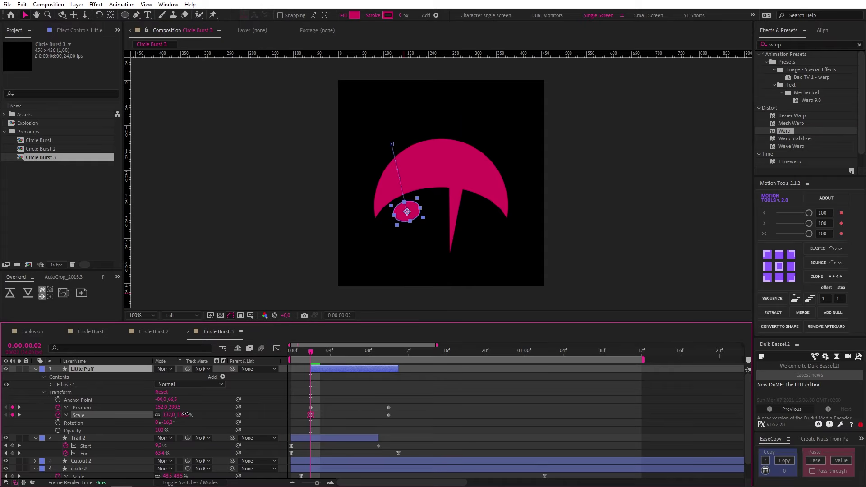
drag(416, 206, 435, 211)
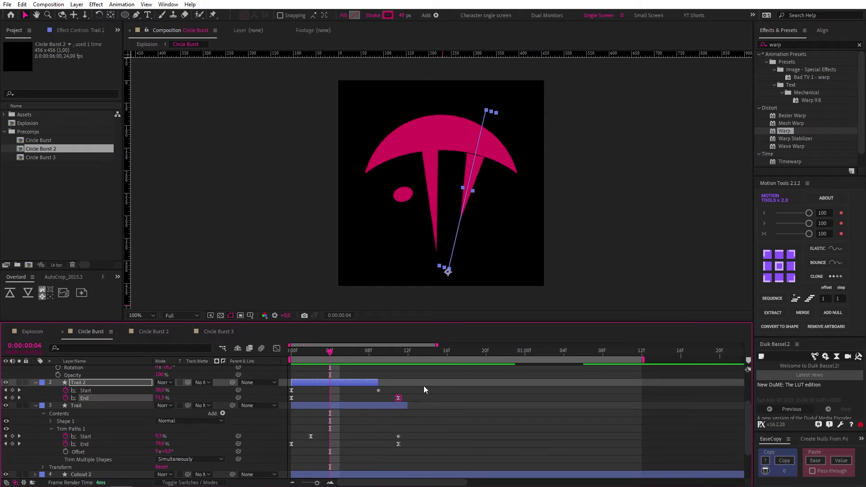
click(378, 382)
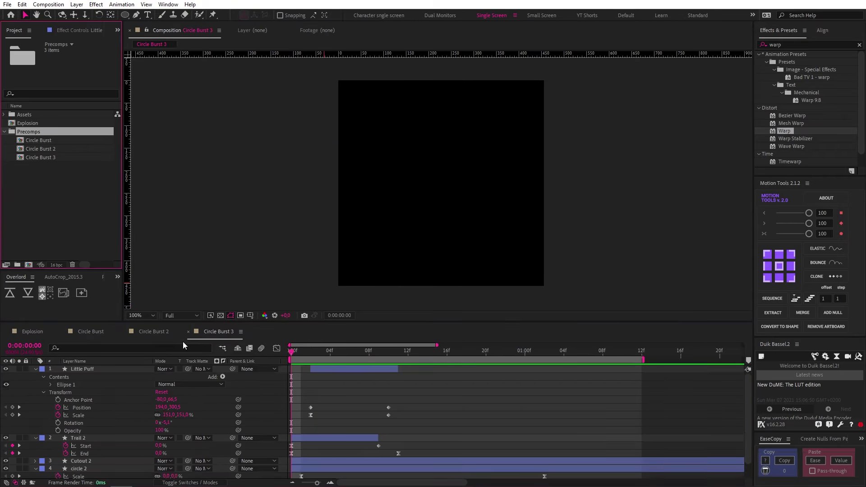
- In the Explosion composition, replace the source of the lower-left and topmost burst layers with Circle Burst 2
click(31, 332)
click(47, 150)
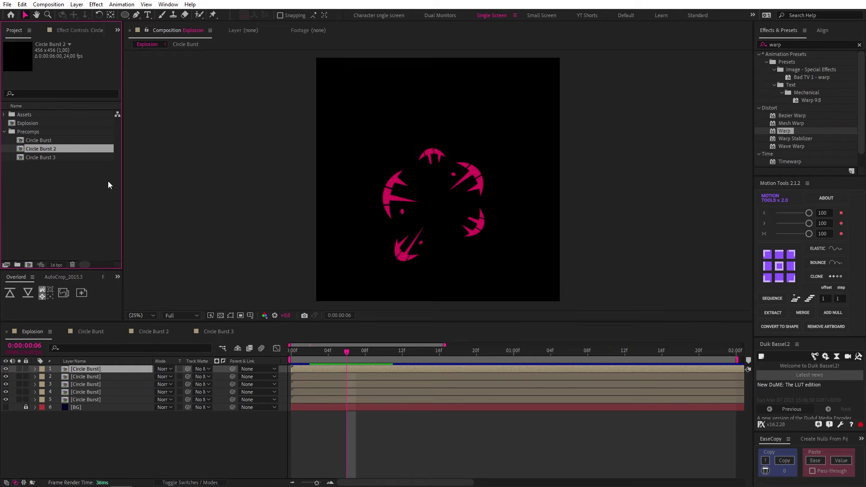
click(324, 211)
click(409, 252)
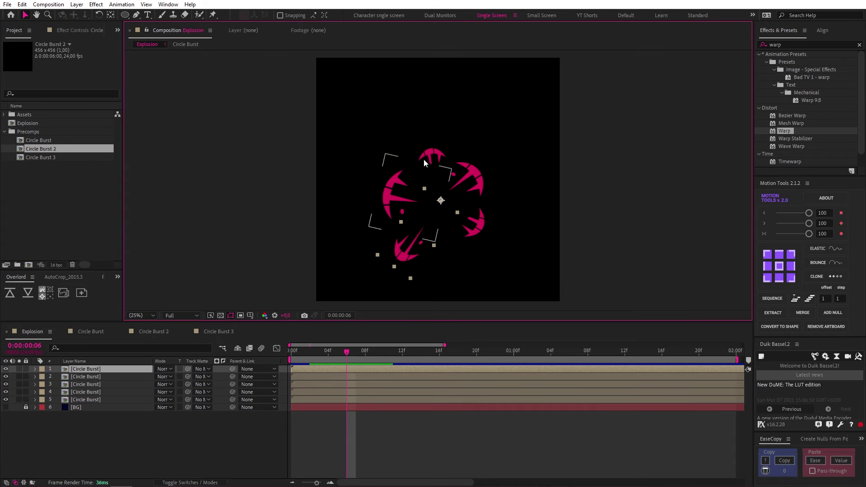
shift+click(425, 159)
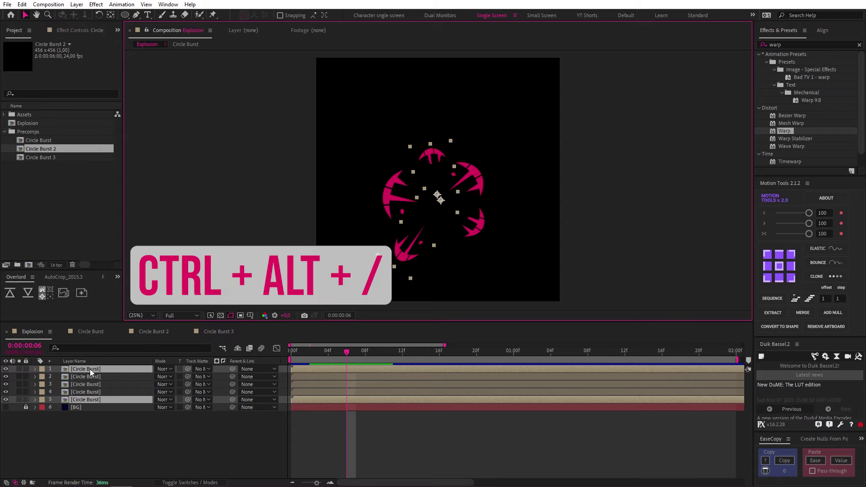
key(ctrl+alt+slash)
- Replace the source of the lower-right burst on layer 3 with Circle Burst 3
click(90, 384)
click(53, 158)
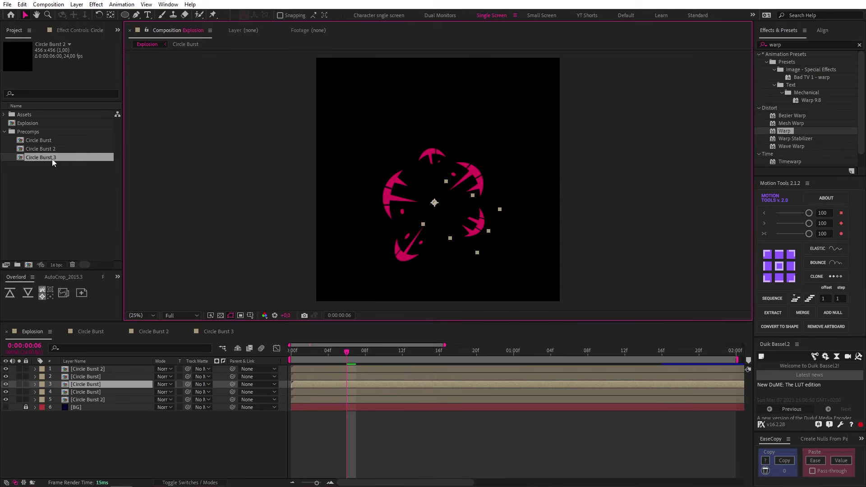
key(ctrl+alt+slash)
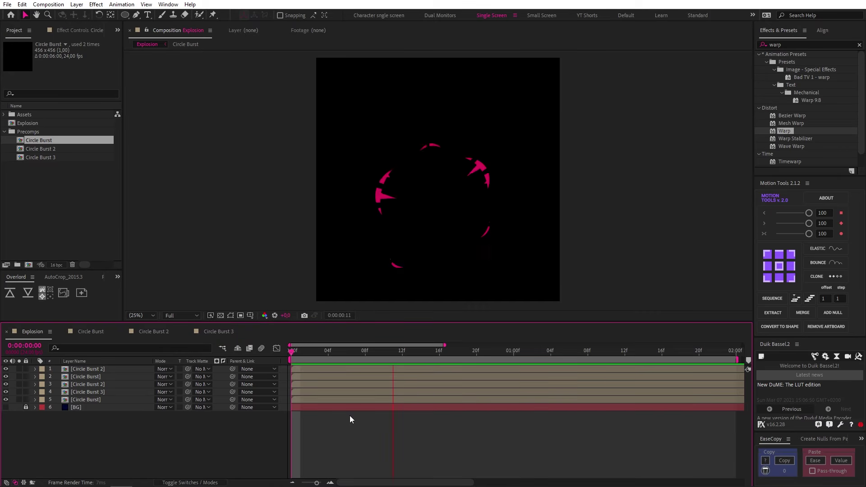
- Pre-compose all five burst layers into a new composition named Explosion Pre
click(118, 369)
shift+click(113, 399)
key(ctrl+shift+c)
text(E)
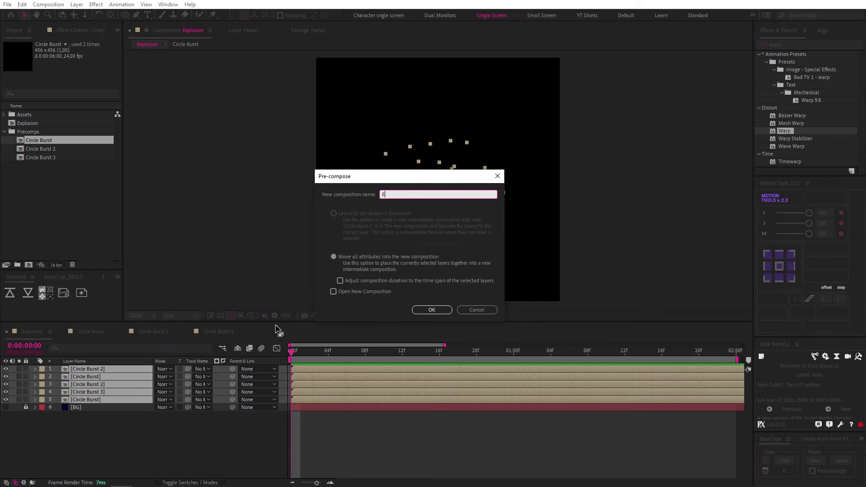
text(xplosion Pre)
click(440, 308)
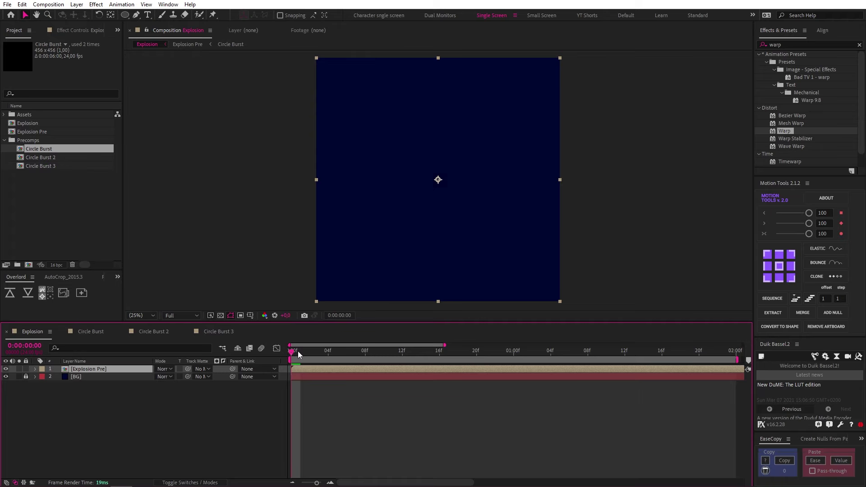
- At frame 4, apply the Extract effect to Explosion Pre and set its Black Point to 65 to remove the black areas
drag(298, 351, 327, 352)
click(786, 45)
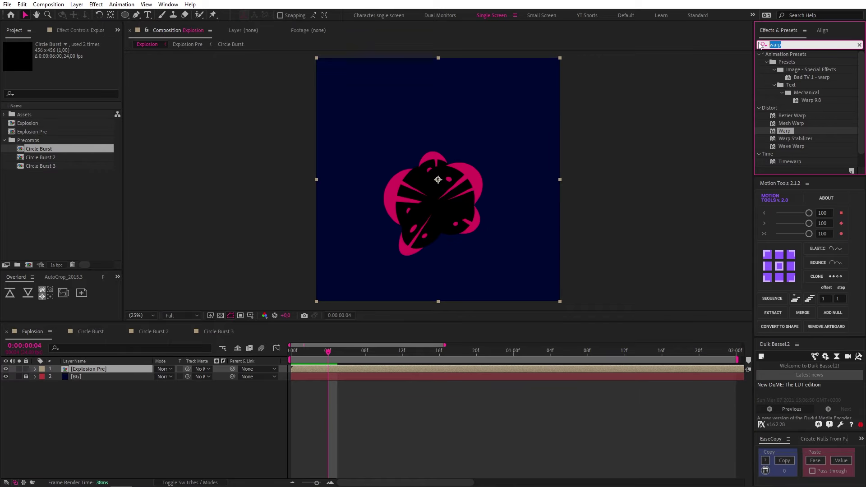
text(extrac)
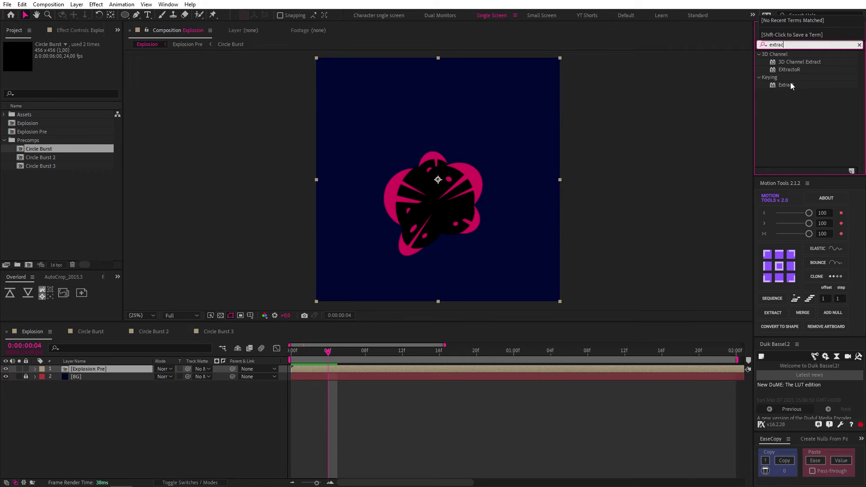
double_click(789, 85)
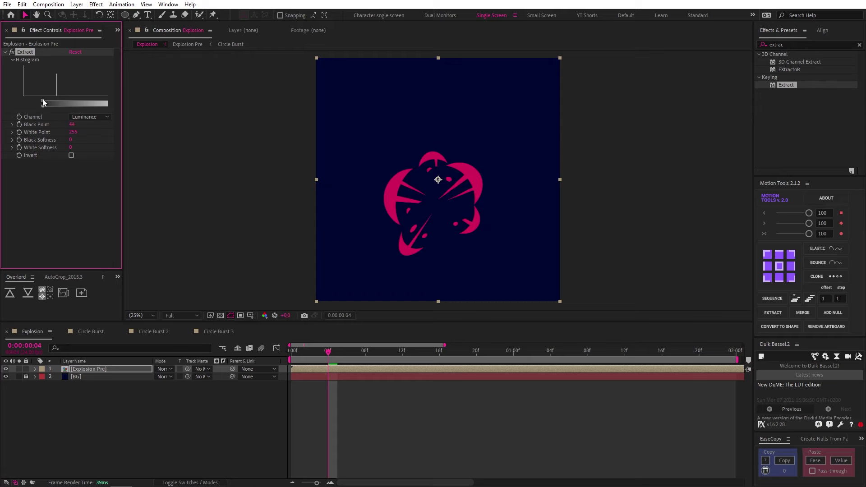
mouse_move(43, 103)
mouse_down()
mouse_move(77, 104)
mouse_move(52, 103)
mouse_up()
- Add a Fast Box Blur to Explosion Pre with a Blur Radius of 5
click(790, 45)
text(fas)
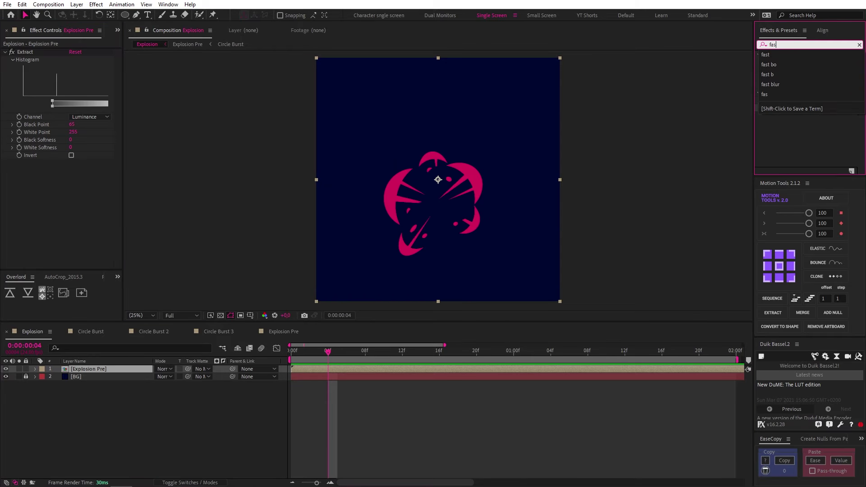
text(t)
drag(801, 108, 71, 169)
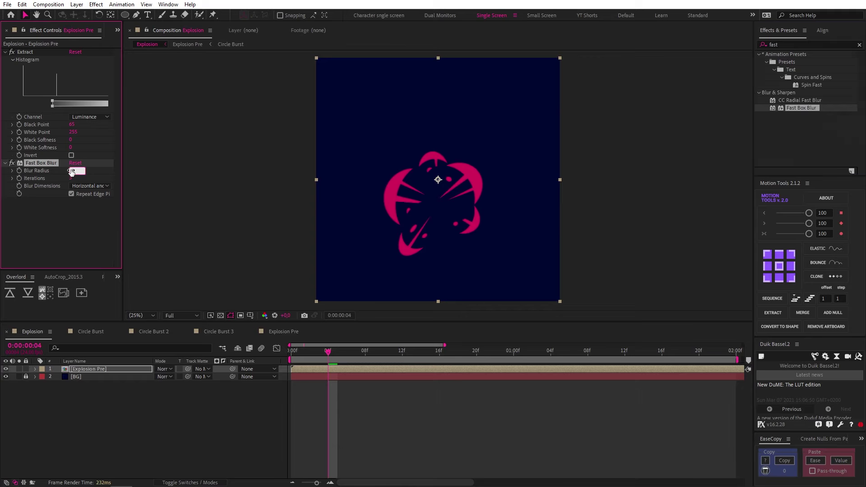
- Add Levels to Explosion Pre on the Alpha channel, with Alpha Input Black at 10537,2 and Alpha Input White at 10665,7
click(790, 45)
text(level)
double_click(800, 108)
click(86, 156)
click(96, 205)
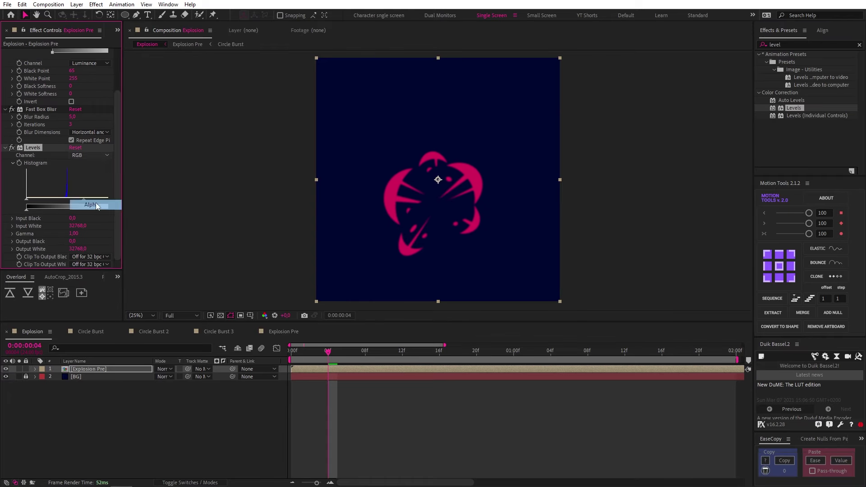
drag(122, 203, 63, 200)
- Add Roughen Edges to Explosion Pre with Fractal Influence 0 and Border 5, and preview the animation
click(808, 45)
text(roughe)
drag(804, 62, 92, 203)
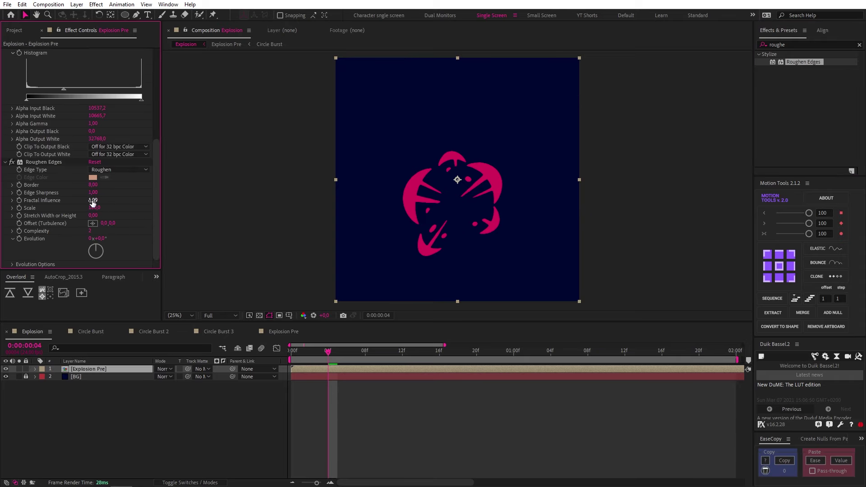
text(0)
key(Return)
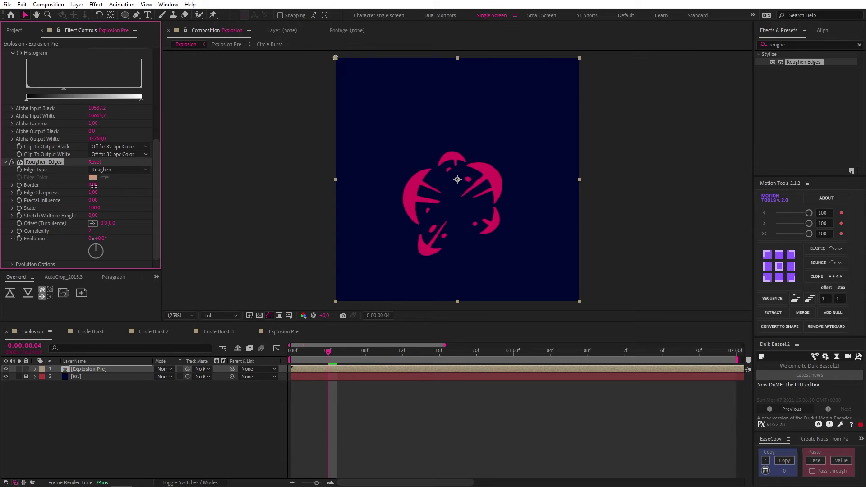
click(361, 405)
key(space)
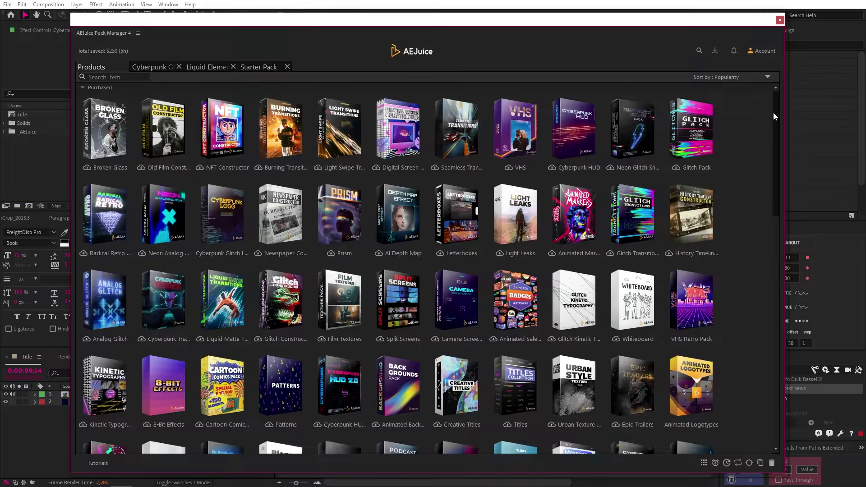
- Browse the AEJuice products and the Liquid Elements explosions, and import one of the explosion elements
drag(773, 112, 800, 216)
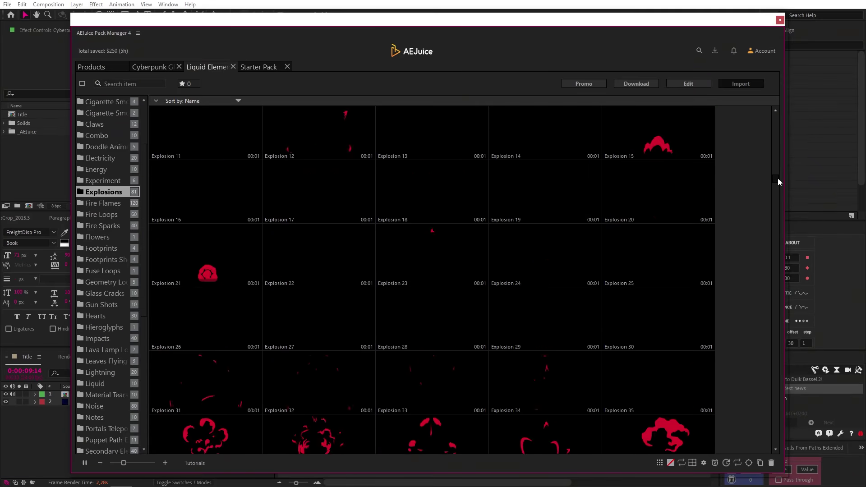
drag(778, 182, 781, 195)
double_click(204, 157)
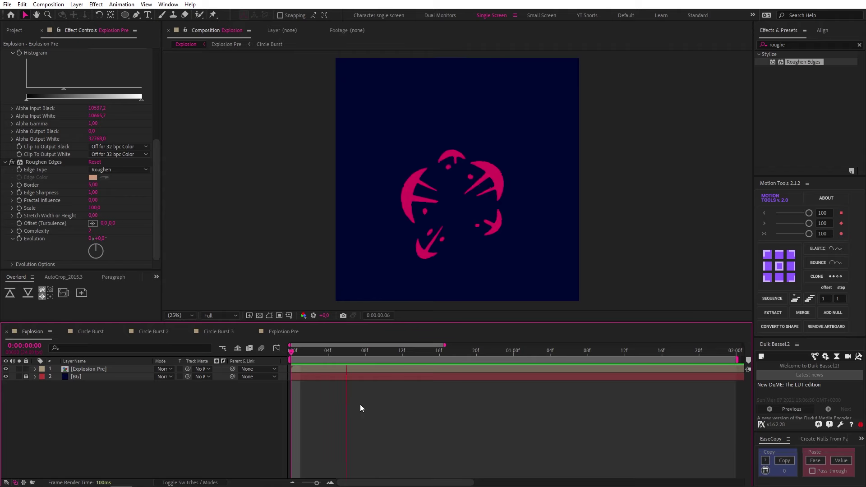
- Stop the preview and open the Liquid Elements pack in AEJuice Pack Manager 4
key(space)
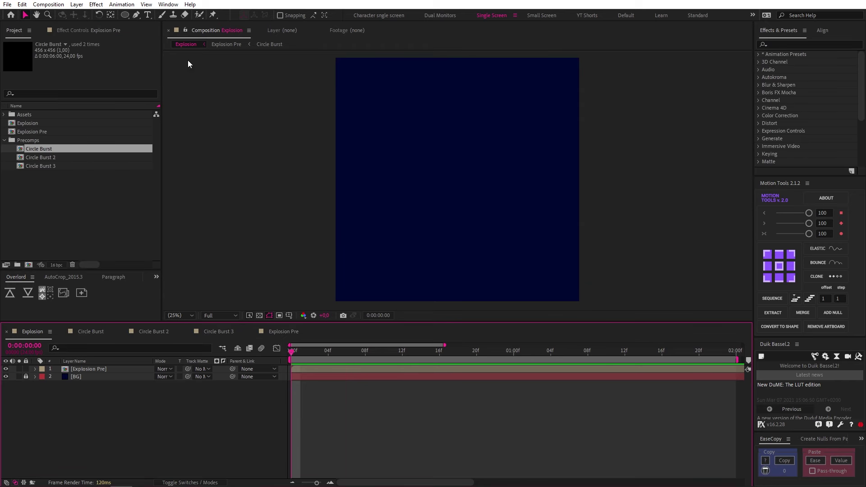
click(167, 4)
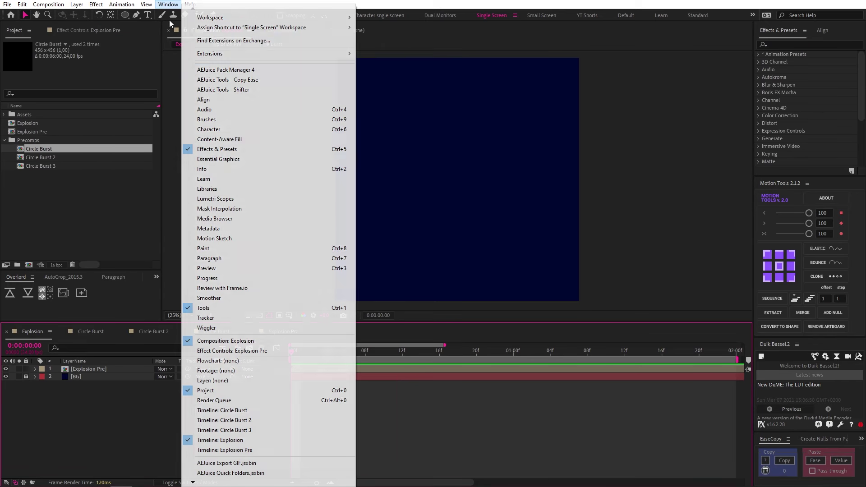
click(276, 70)
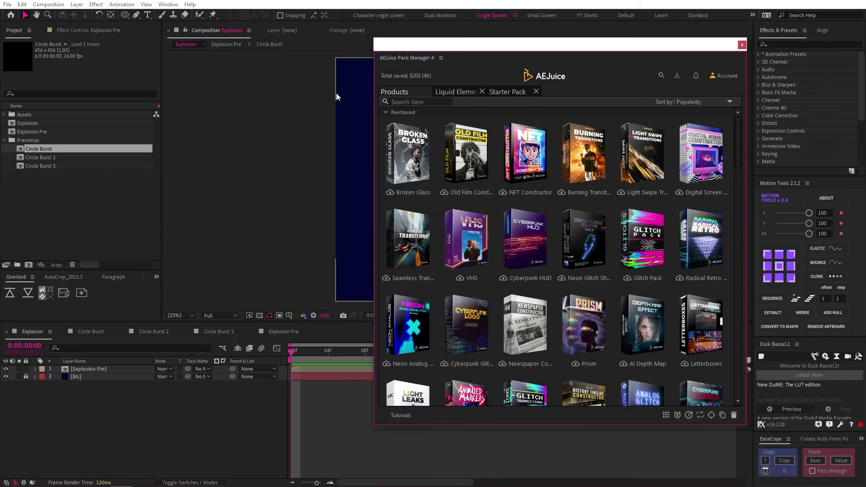
click(468, 89)
drag(503, 46, 520, 39)
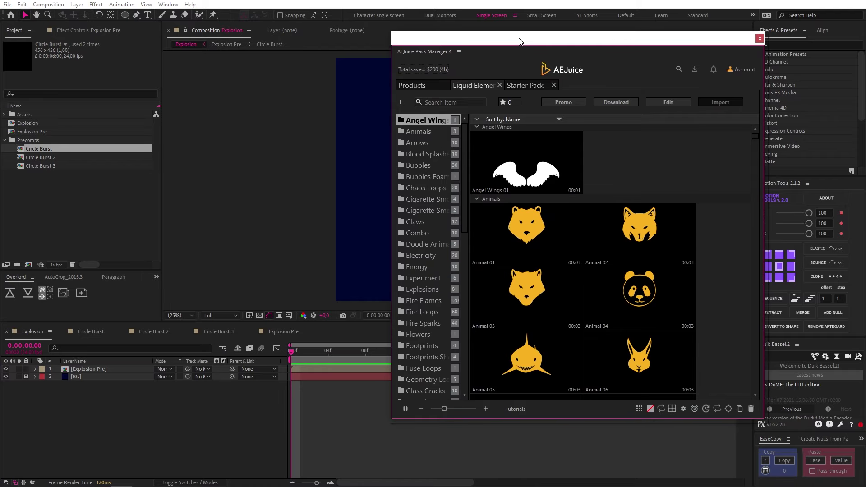
- Import Explosion 64 from the Explosions category into the Explosion composition and close the pack manager
click(432, 290)
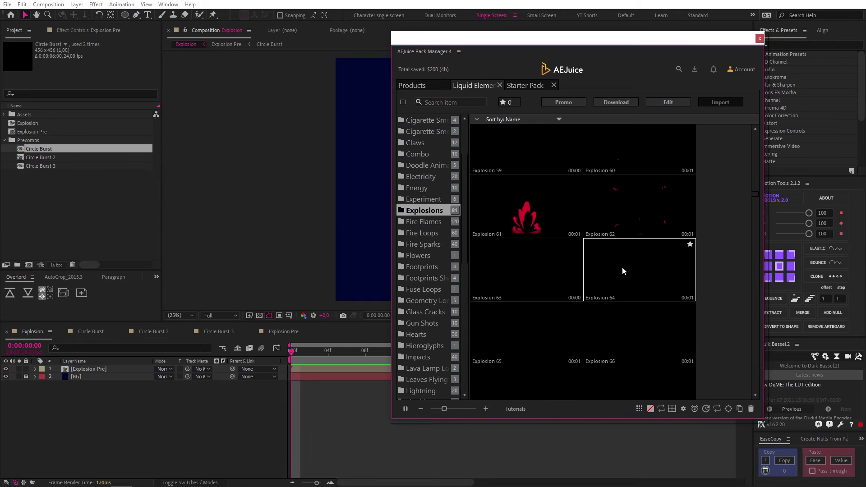
scroll(622, 267, down, 2)
double_click(644, 194)
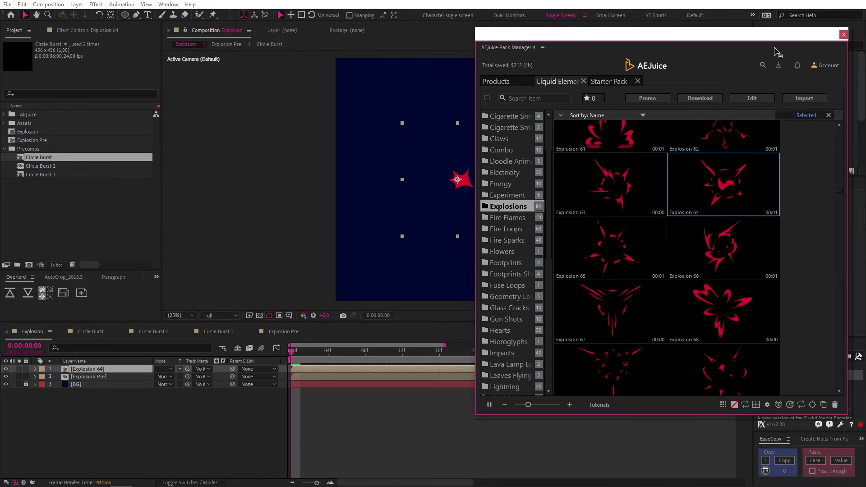
click(843, 34)
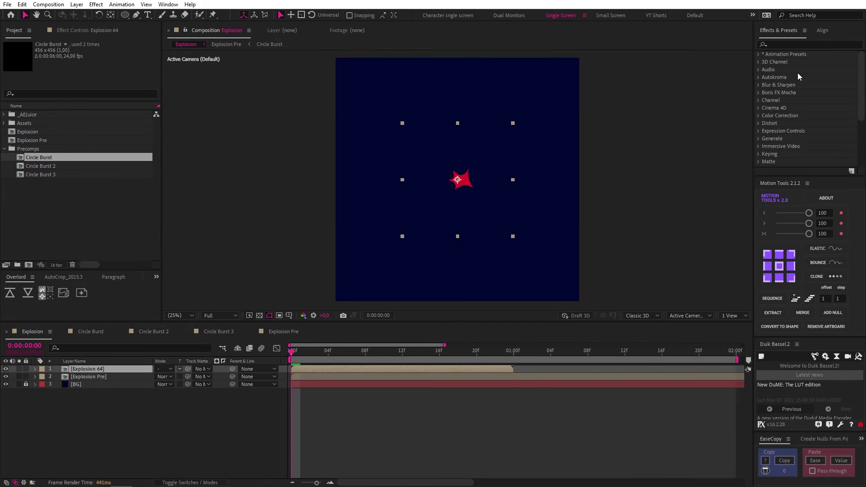
- Solo and preview the Explosion 64 layer, and time-reverse it
click(319, 371)
click(19, 369)
key(space)
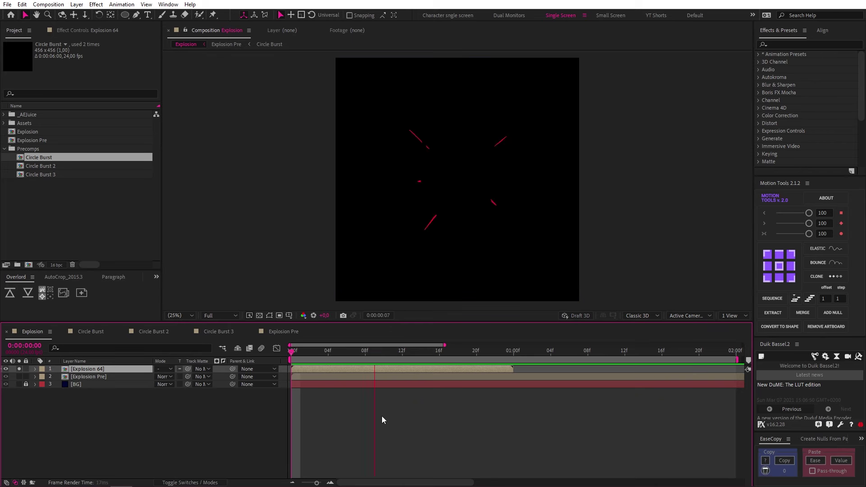
right_click(320, 370)
mouse_move(412, 153)
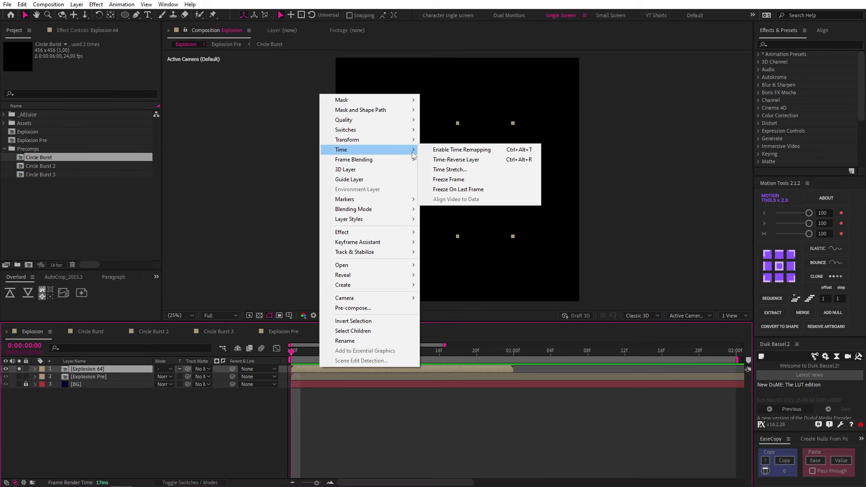
click(474, 160)
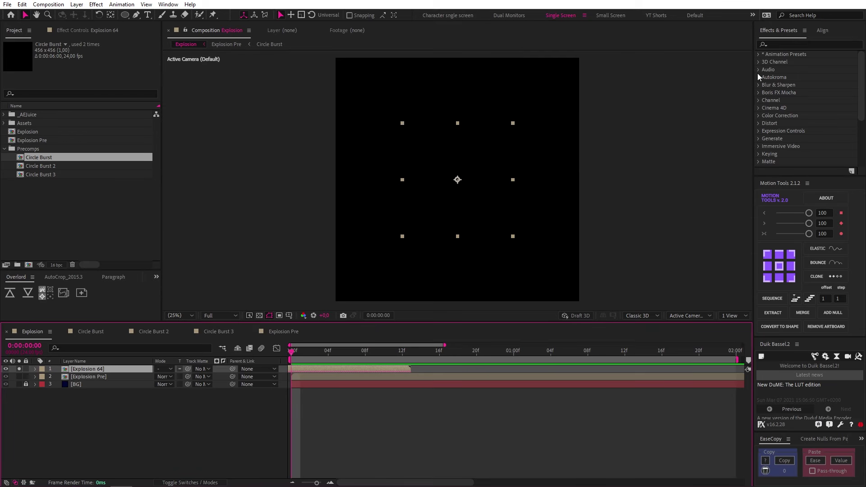
- Apply a Fill effect in the explosion's pink to the Explosion 64 layer
click(794, 44)
text(fill)
drag(790, 109, 19, 370)
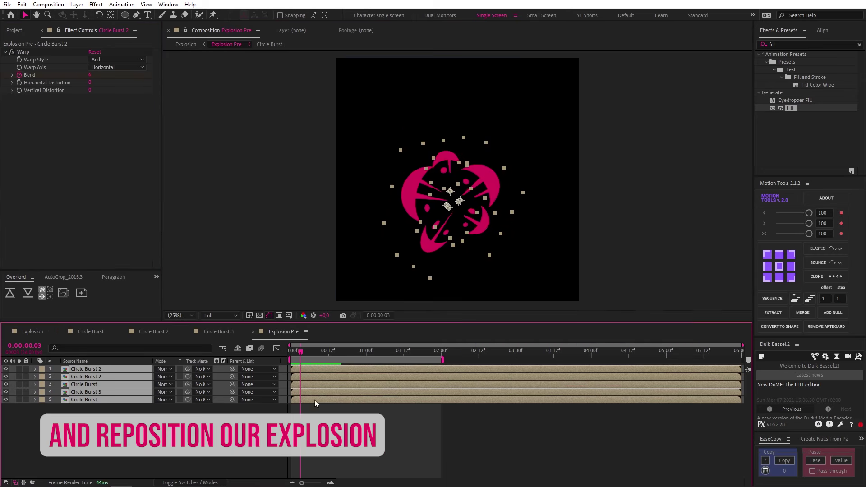
- Import Explosion 02 from the Starter Pack in AEJuice Pack Manager 4 into the Explosion composition
click(168, 4)
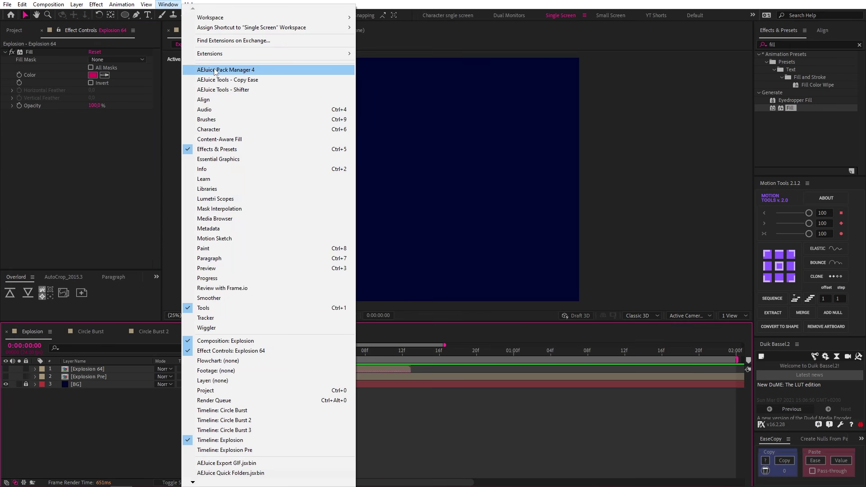
click(215, 70)
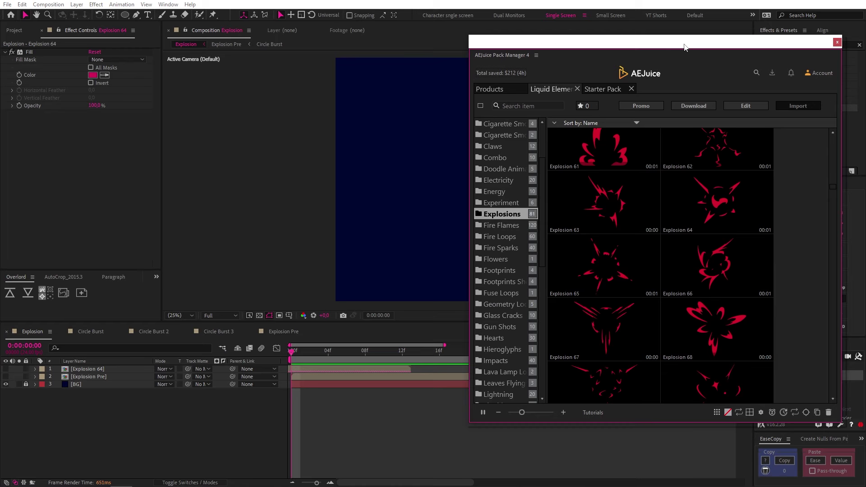
click(603, 89)
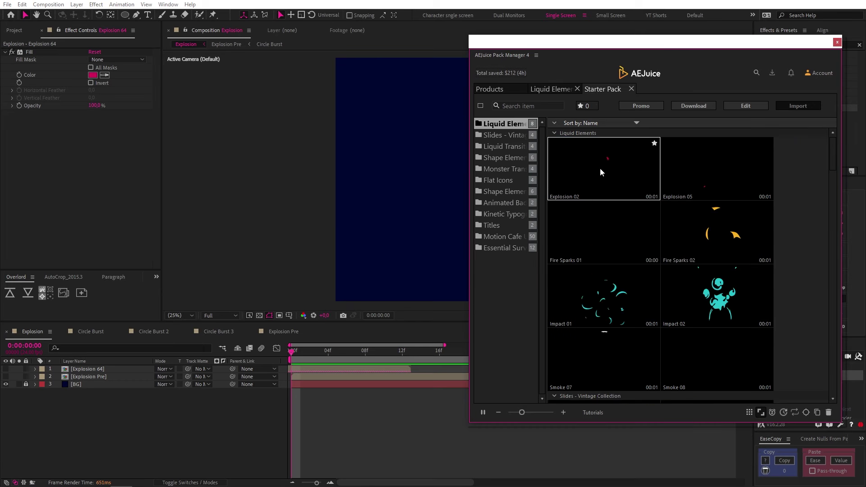
double_click(600, 170)
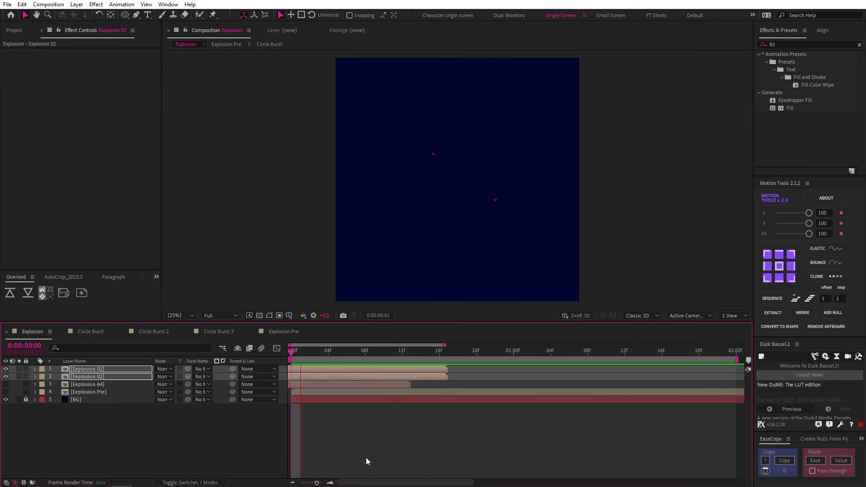
- Preview the Explosion 02 layers and delete them
key(space)
click(295, 351)
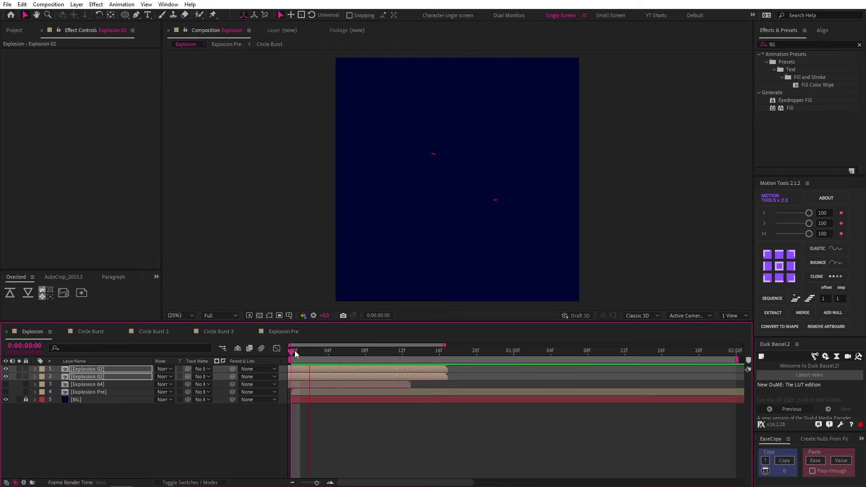
key(space)
key(Delete)
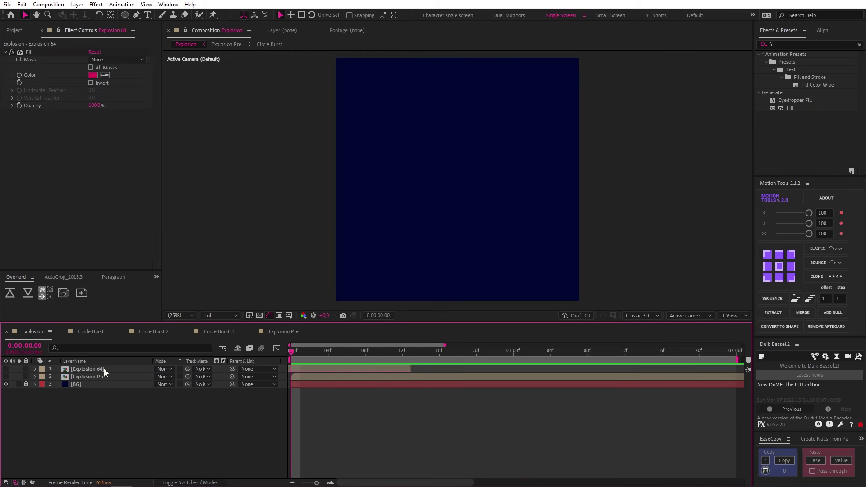
- Move the Explosion Pre layer so it starts at frame 16, after Explosion 64
drag(316, 353, 440, 352)
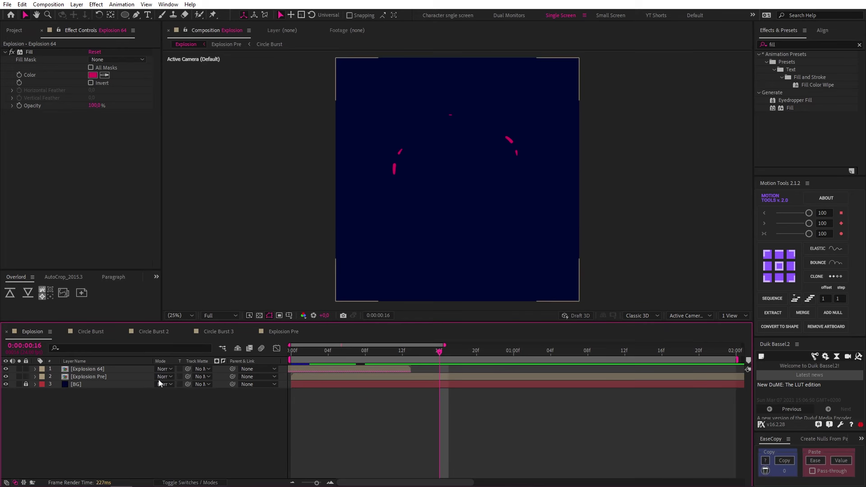
drag(343, 377, 461, 373)
- Draw a pink circle over the explosion's centre at frame 18 and name its layer Transition
click(456, 351)
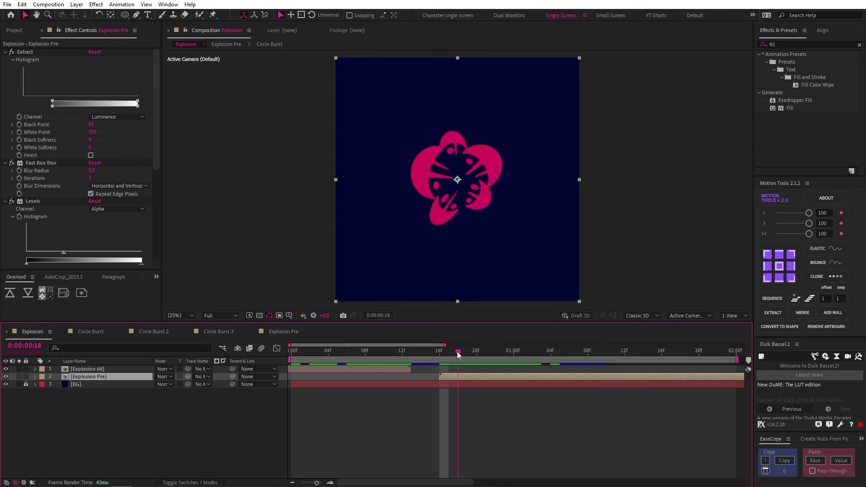
key(F2)
click(125, 15)
drag(457, 183, 475, 191)
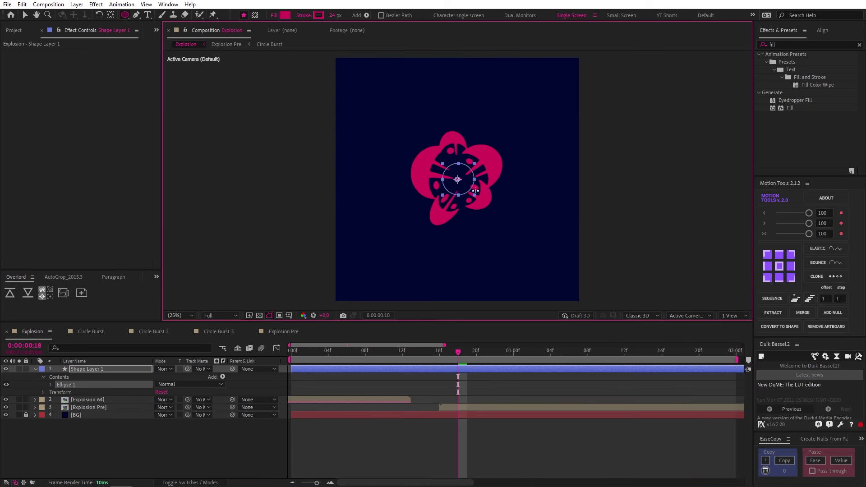
key(v)
click(109, 368)
key(Return)
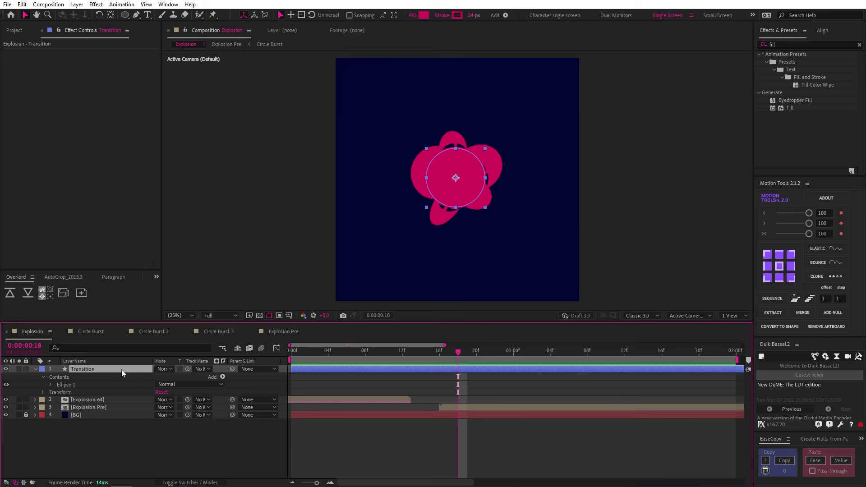
- Place the Transition layer directly above BG and trim it to run from frame 15 to frame 18
drag(77, 367, 78, 411)
key(alt+])
drag(456, 352, 426, 354)
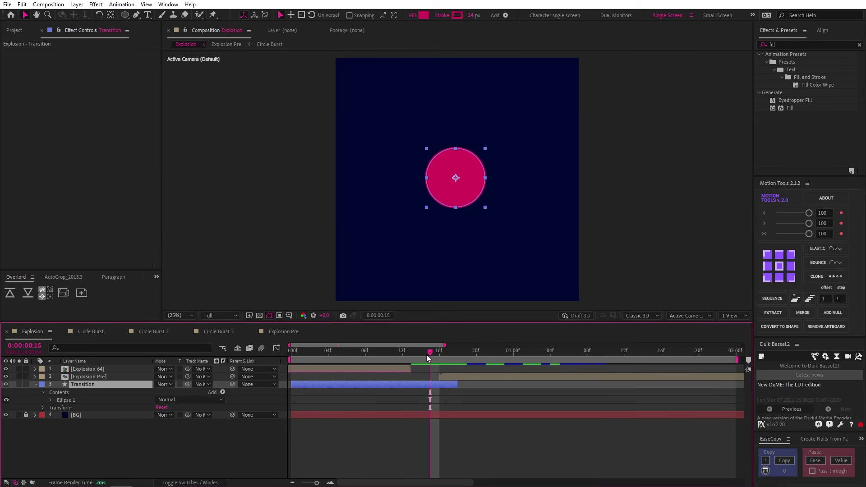
key(alt+[)
- Keyframe the Transition layer's Scale at frames 15, 17 and 18, with 100% at frame 18, so the circle grows
key(o)
key(alt+shift+s)
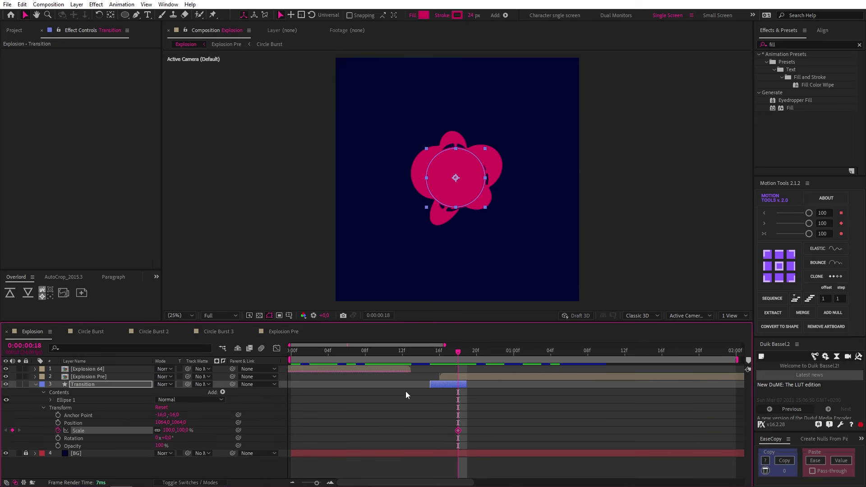
key(Page_Up)
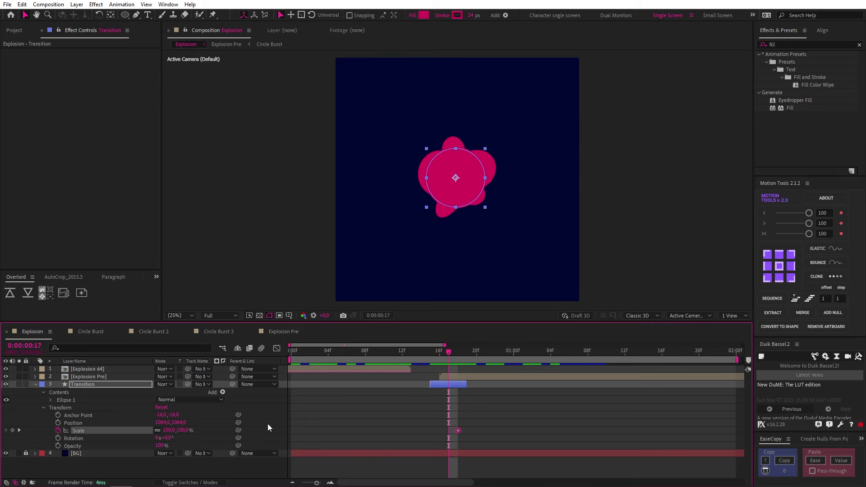
key(Page_Up)
key(Page_Up)
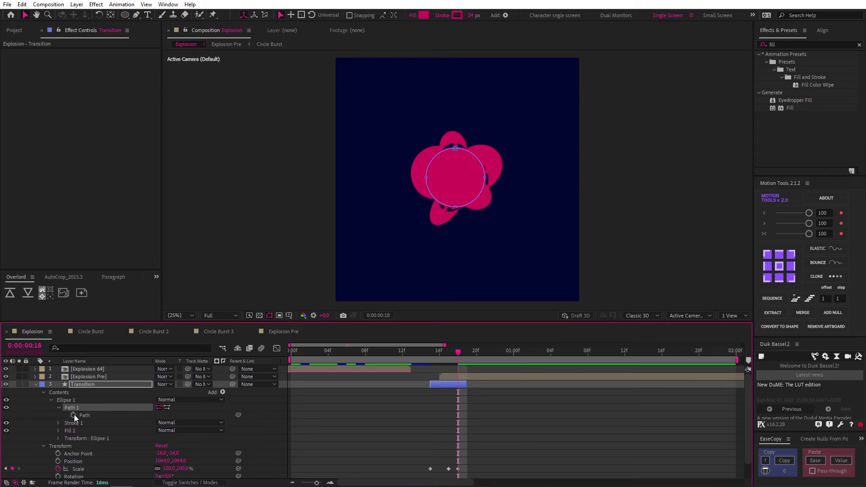
- Keyframe the Transition circle's Path at frames 17 and 18, and reshape it at frame 18 to blend with the explosion's lobes
click(13, 415)
mouse_move(463, 138)
mouse_down()
mouse_move(450, 155)
mouse_move(467, 149)
mouse_up()
drag(452, 149, 447, 130)
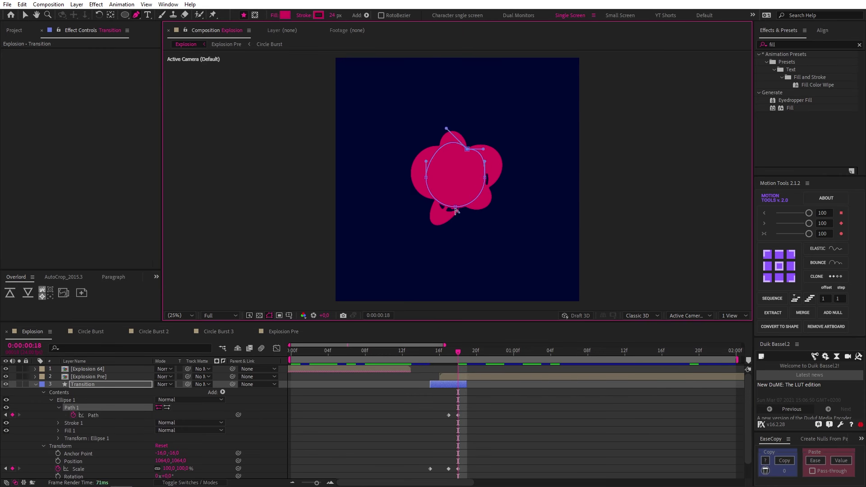
drag(485, 177, 489, 178)
drag(455, 207, 463, 206)
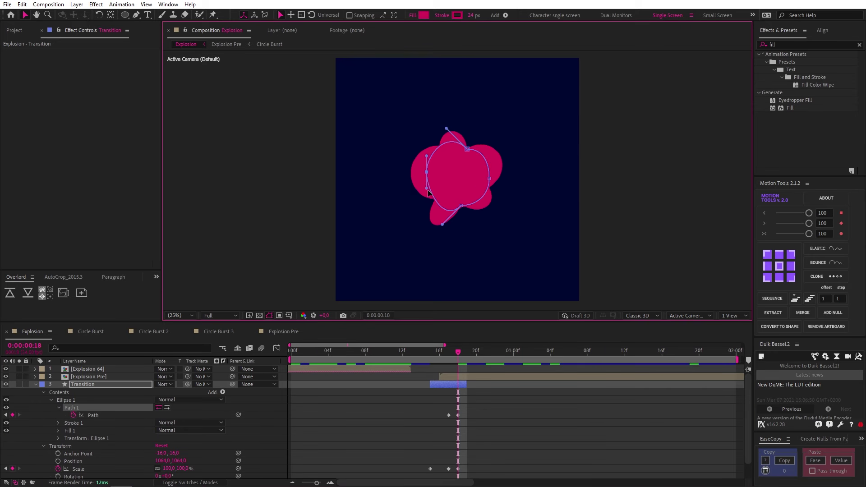
- Open Explosion Pre at the point matching frame 19 and import Fire Flames 103 from the Liquid Elements Fire Flames category
click(467, 352)
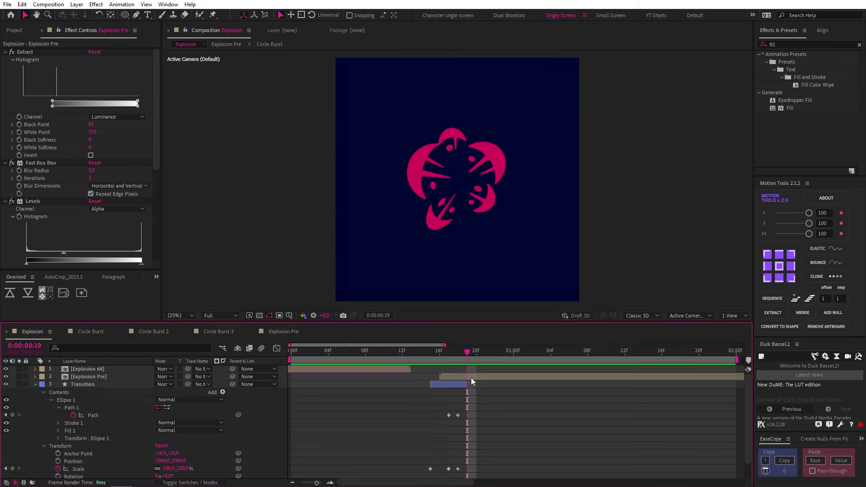
double_click(471, 377)
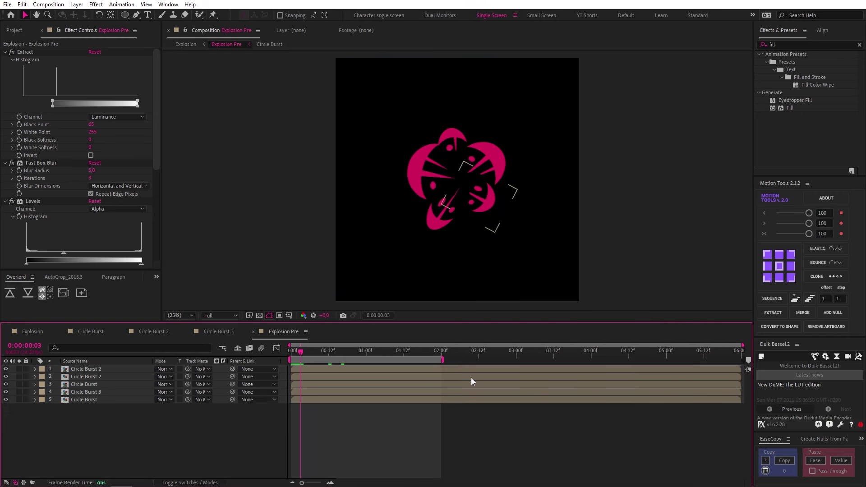
click(167, 4)
click(203, 70)
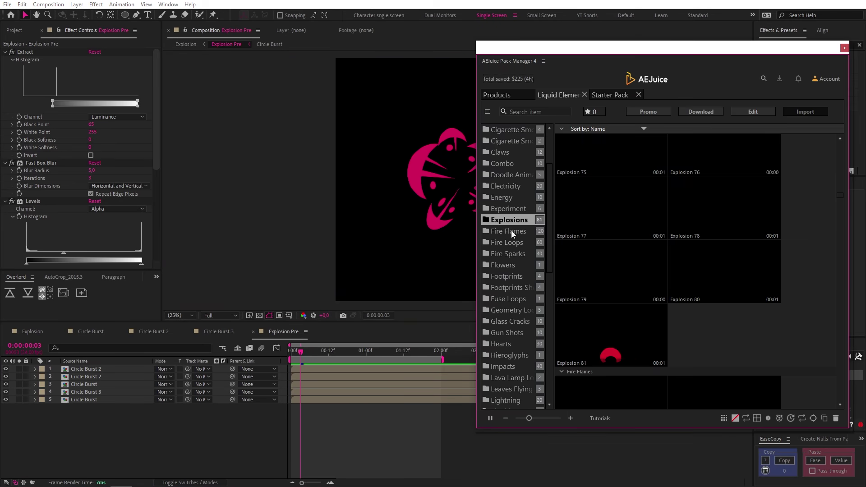
click(511, 231)
scroll(735, 303, down, 5)
click(727, 314)
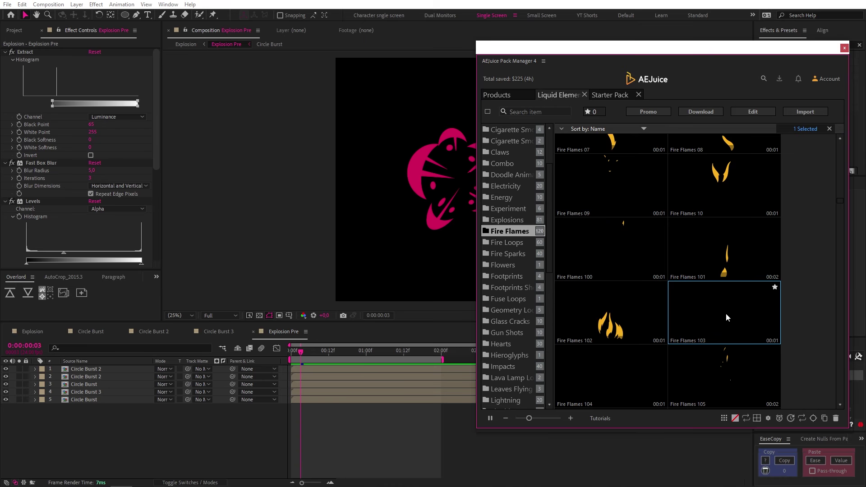
click(753, 111)
click(845, 48)
- Apply a Fill effect to Fire Flames 103 and sample the explosion's pink as its color
drag(302, 352, 335, 364)
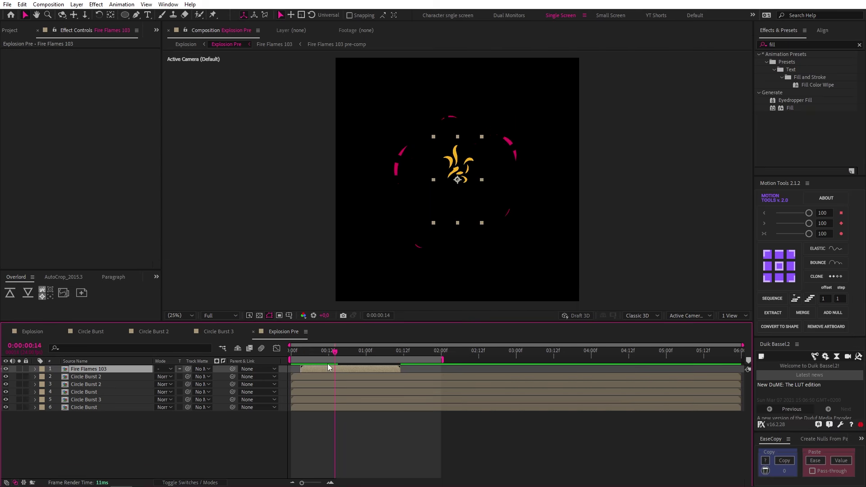
double_click(790, 108)
click(104, 75)
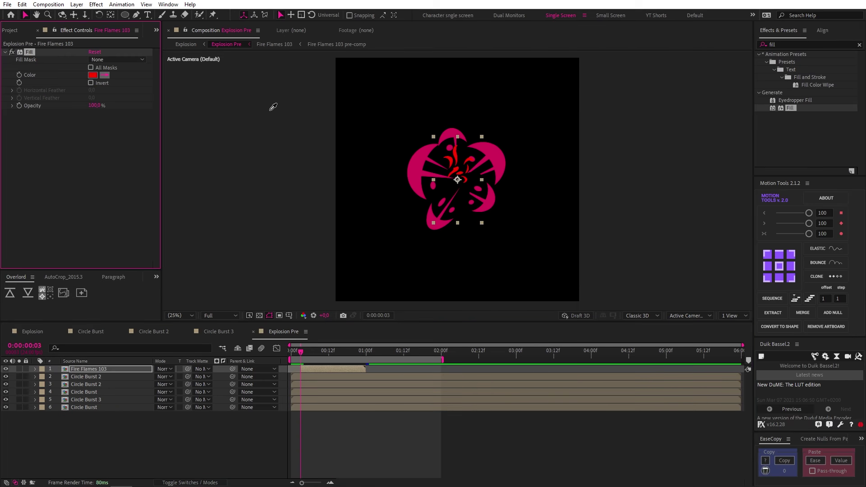
click(411, 160)
- Rotate the Fire Flames 103 layer and position it at the centre of the burst
key(w)
drag(461, 195, 467, 181)
key(v)
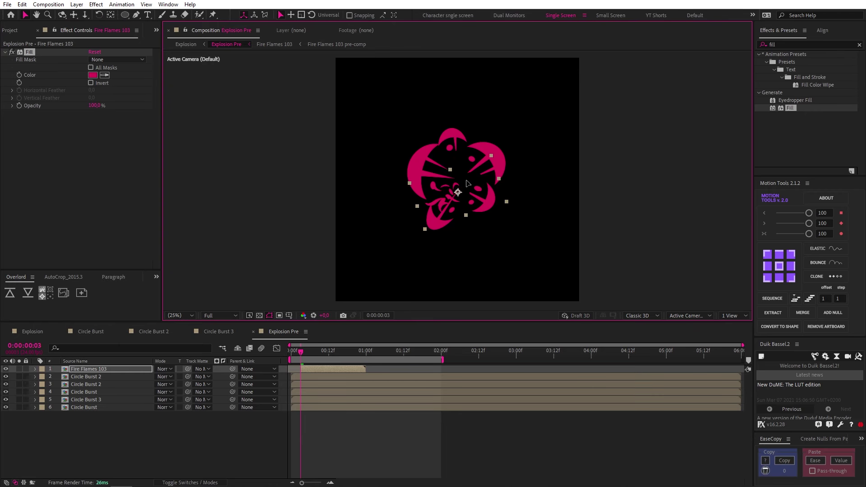
- Preview the Explosion Pre animation with the flames, and with the Puff layers
drag(310, 354, 291, 354)
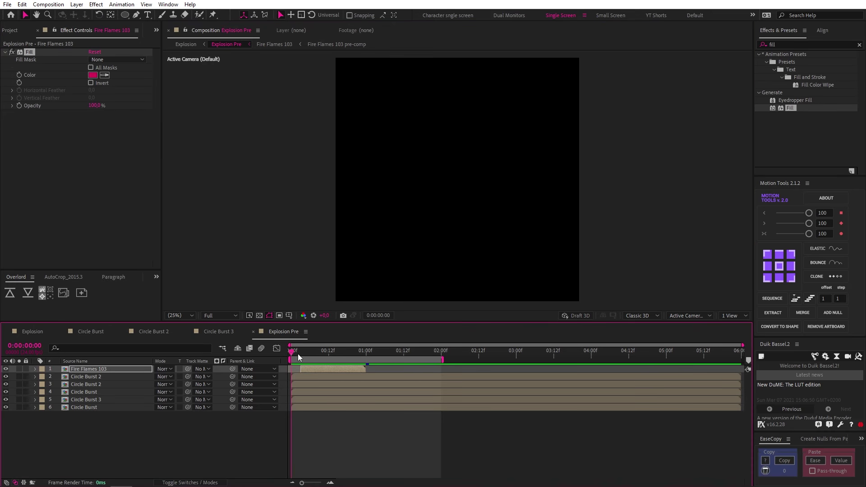
key(space)
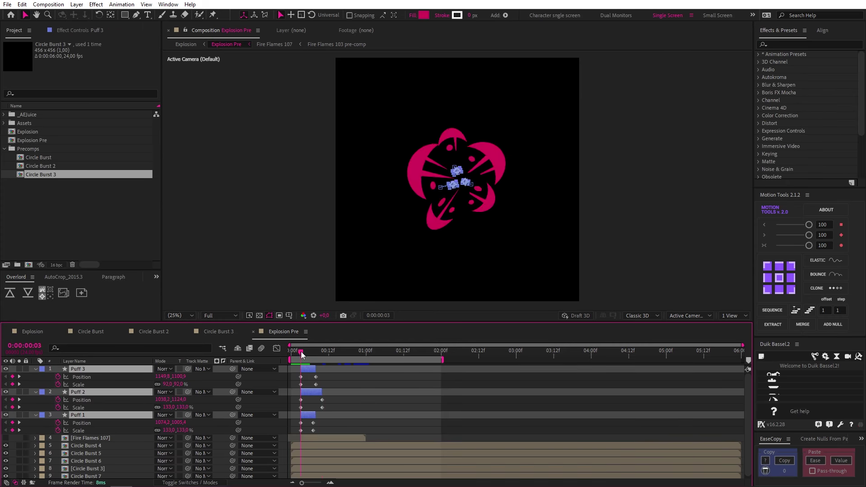
mouse_move(301, 351)
mouse_down()
mouse_move(314, 358)
mouse_move(294, 359)
mouse_up()
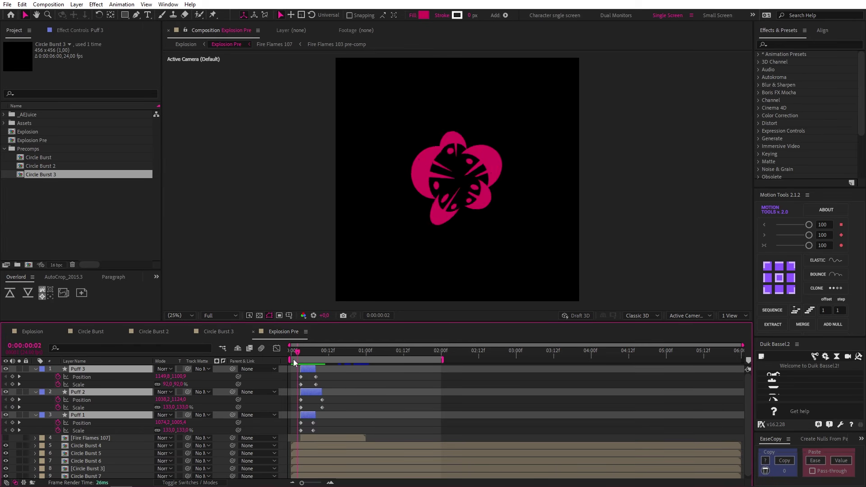
key(space)
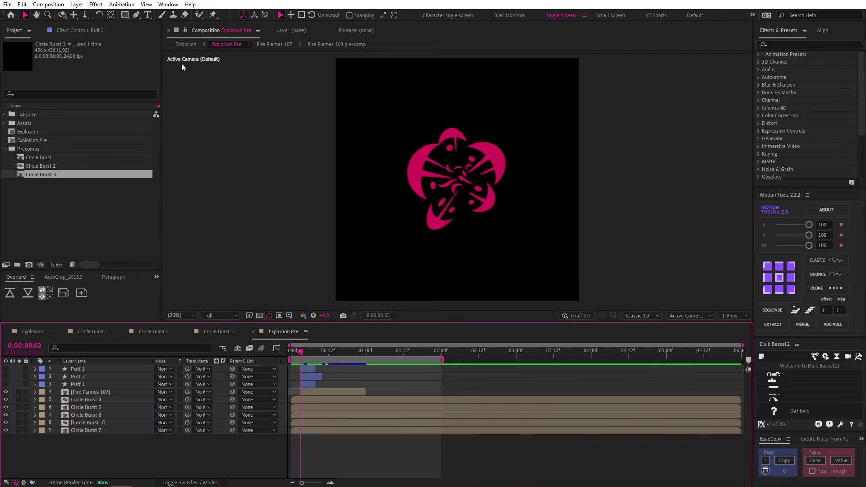
- Return to the Explosion composition and add an adjustment layer above all layers
click(186, 45)
click(77, 4)
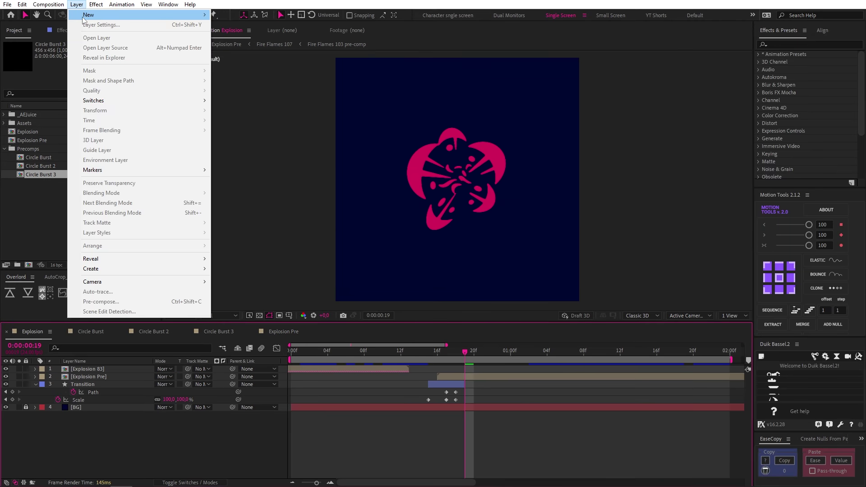
mouse_move(135, 15)
click(260, 75)
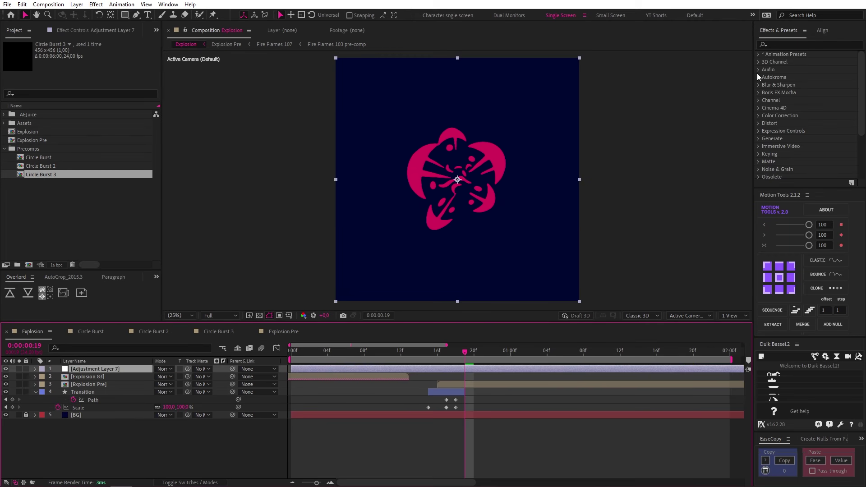
- Apply Posterize Time with a Frame Rate of 12 to the adjustment layer, and make the layer start at frame 19
click(775, 45)
text(poster)
double_click(794, 77)
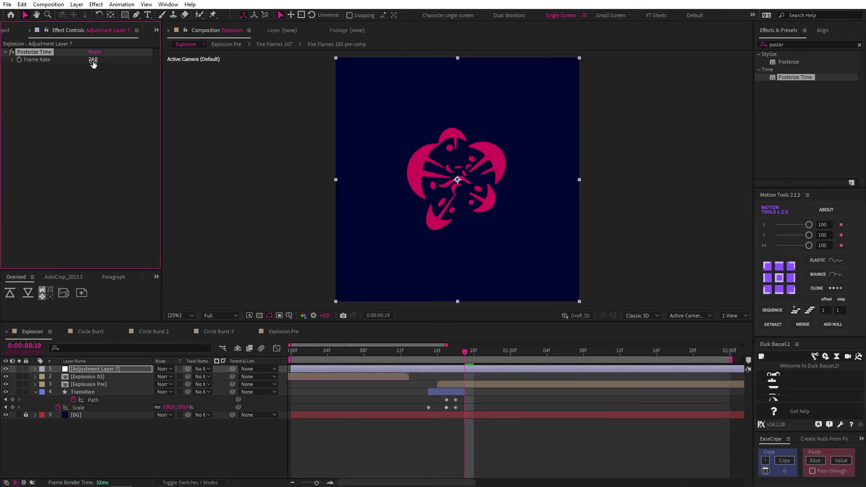
click(467, 371)
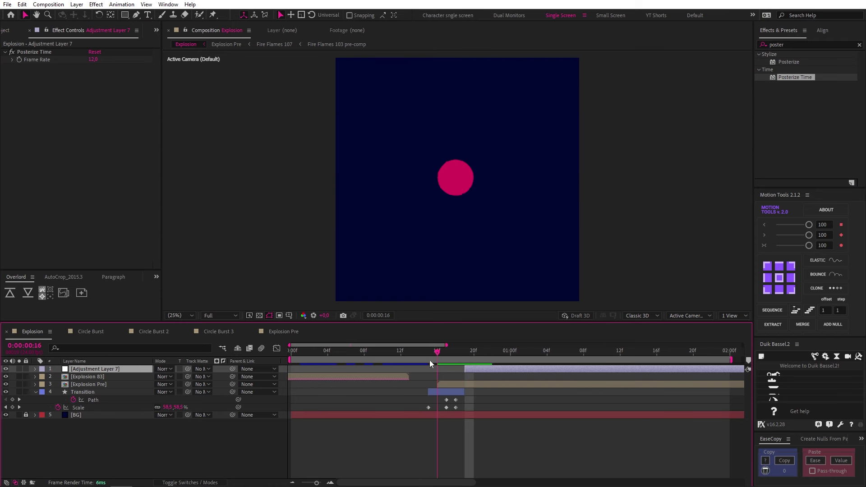
- Preview the Explosion composition from its first frame
drag(430, 360, 291, 365)
key(space)
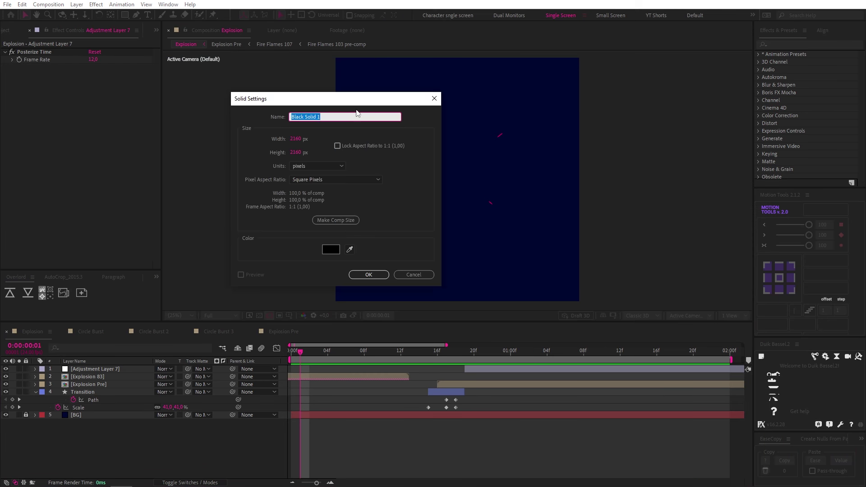
- Create a black comp-size solid named Impact Frame and apply Fractal Noise with a Contrast of 4000
click(369, 275)
double_click(803, 93)
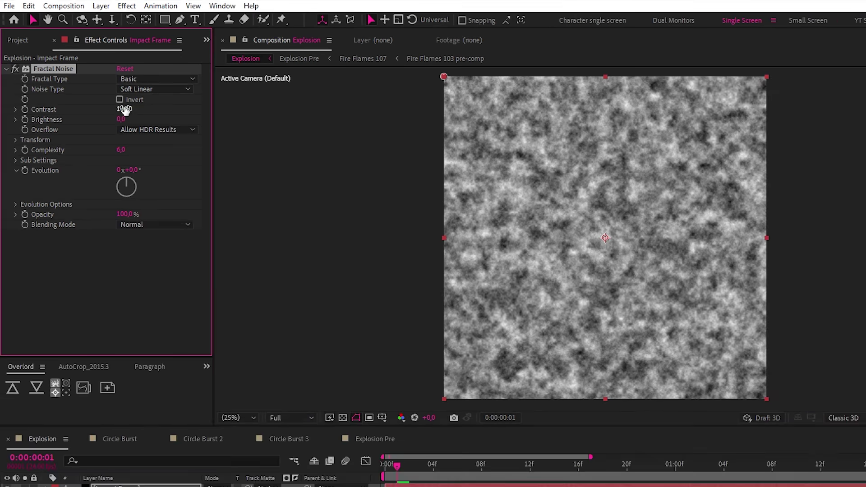
click(124, 110)
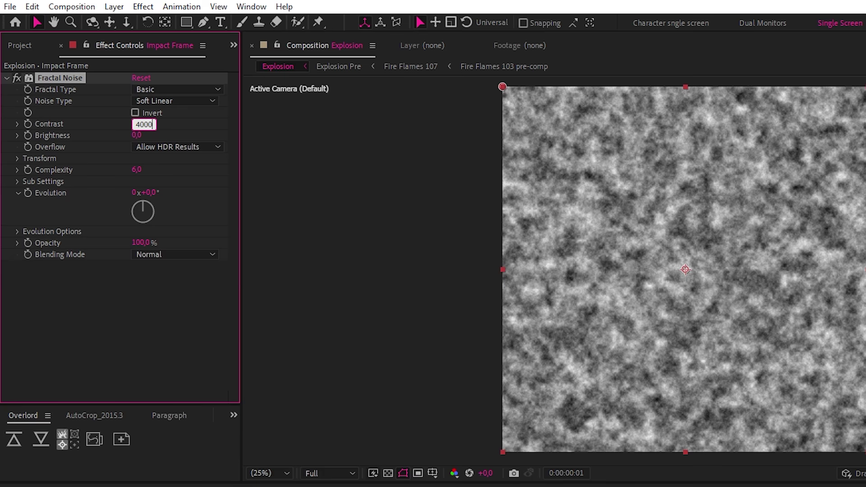
key(Return)
- Turn off Uniform Scaling in the Fractal Noise transform and set Scale Width to 60 and Scale Height to 5000
click(18, 159)
click(136, 181)
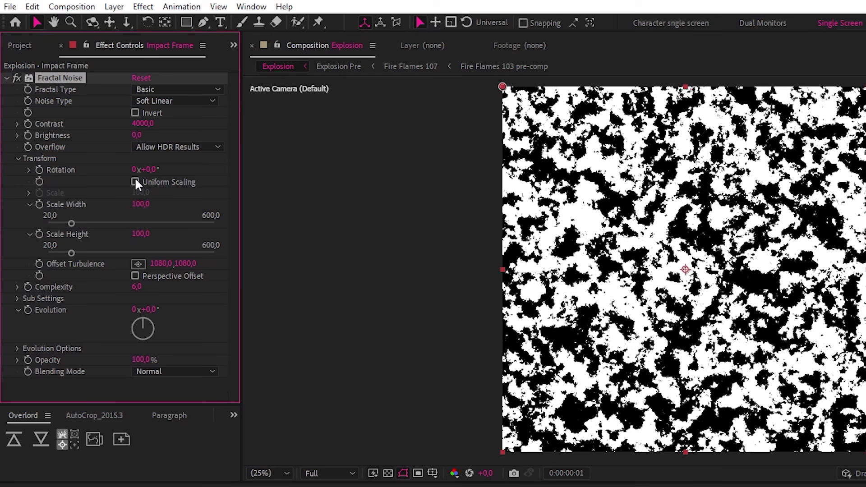
click(141, 204)
text(60)
key(Return)
click(140, 232)
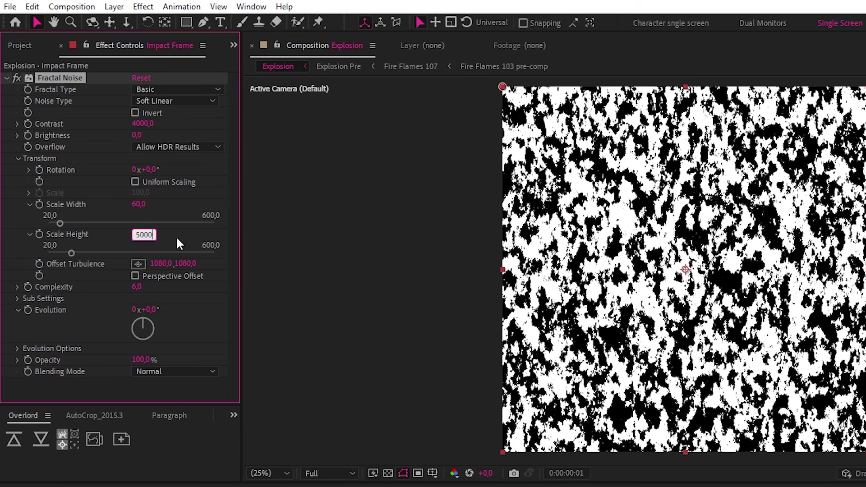
text(5000)
key(Return)
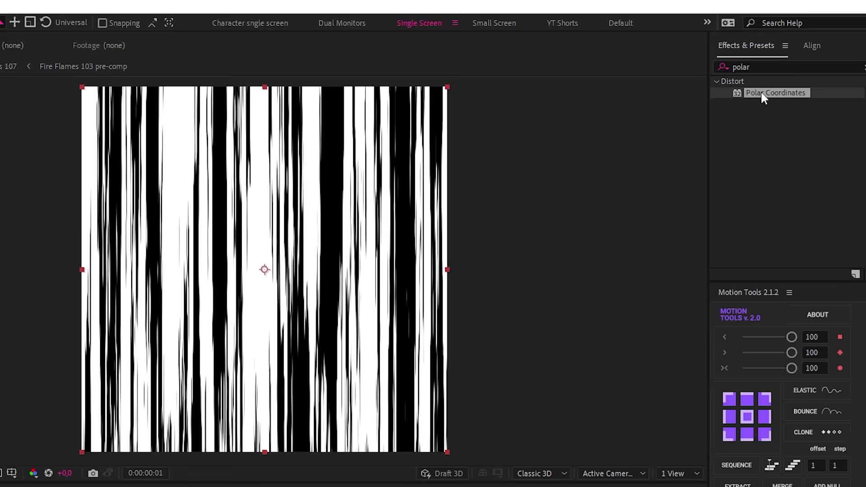
- Apply Polar Coordinates to the Impact Frame layer with Rect to Polar conversion and 100% Interpolation
drag(761, 92, 183, 122)
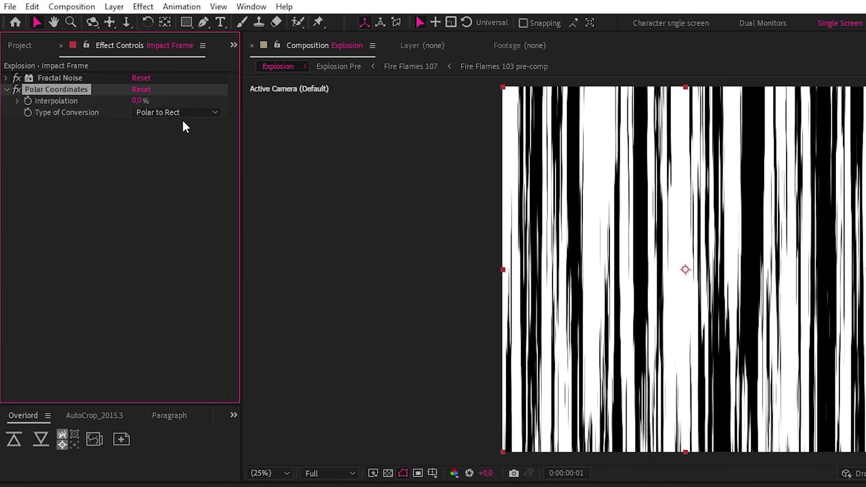
click(170, 113)
click(166, 126)
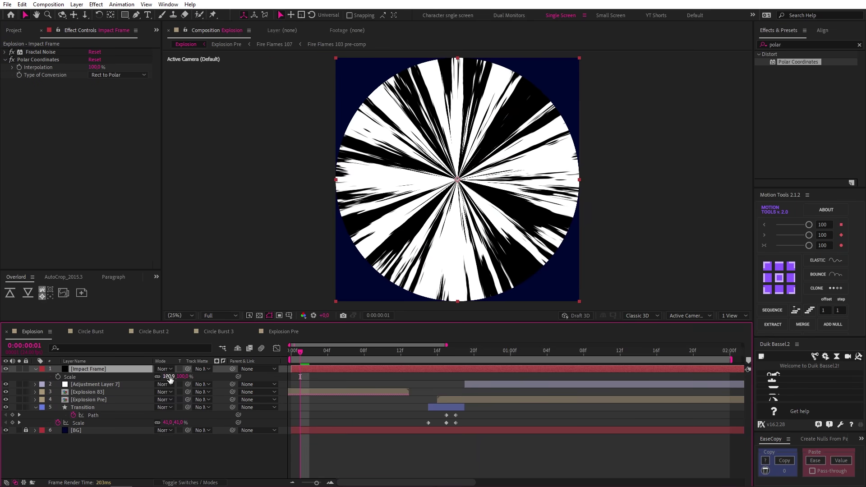
- Scale the Impact Frame layer to 151% and place it below the Transition layer, directly above BG
drag(170, 378, 192, 377)
drag(94, 369, 91, 420)
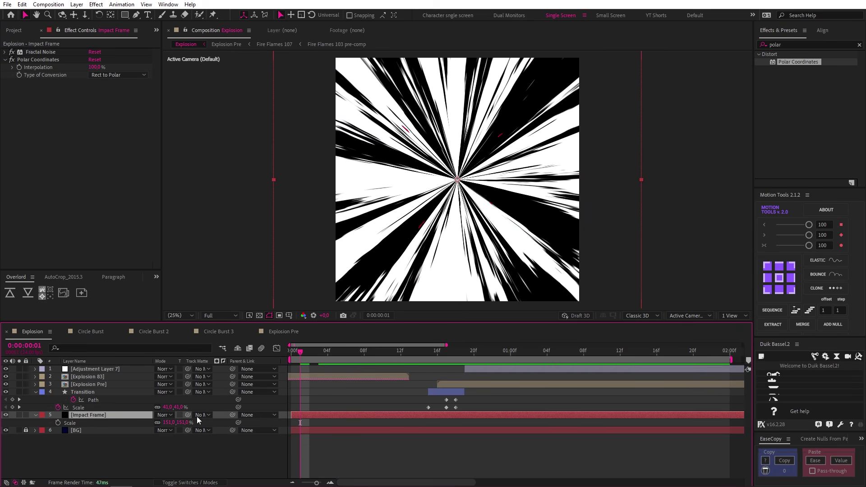
- Keyframe the Fractal Noise Brightness of the Impact Frame layer at 0 on frame 17 and 300 on frame 18
key(k)
key(k)
click(5, 52)
click(19, 91)
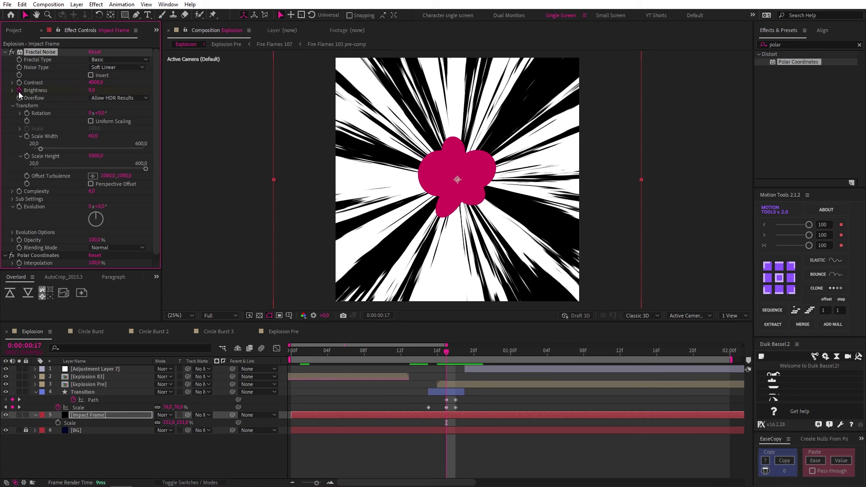
click(452, 351)
click(91, 90)
text(30)
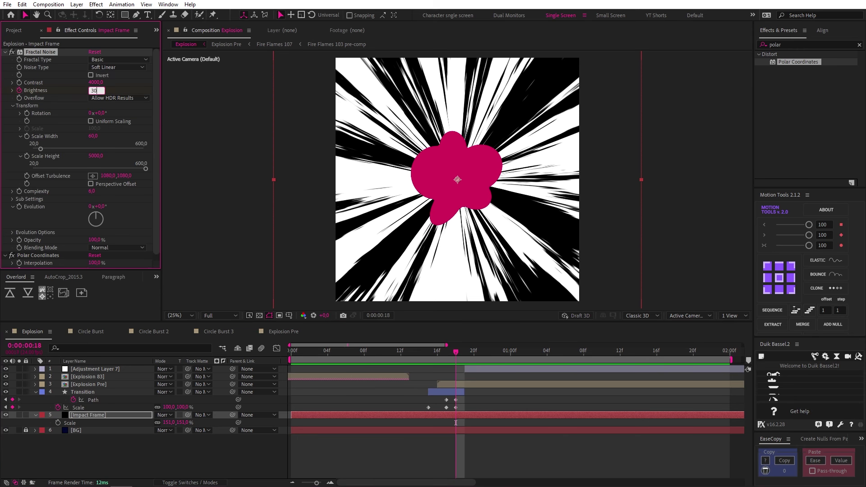
key(Return)
- Trim the Impact Frame layer so it covers only frames 17 and 18
click(449, 350)
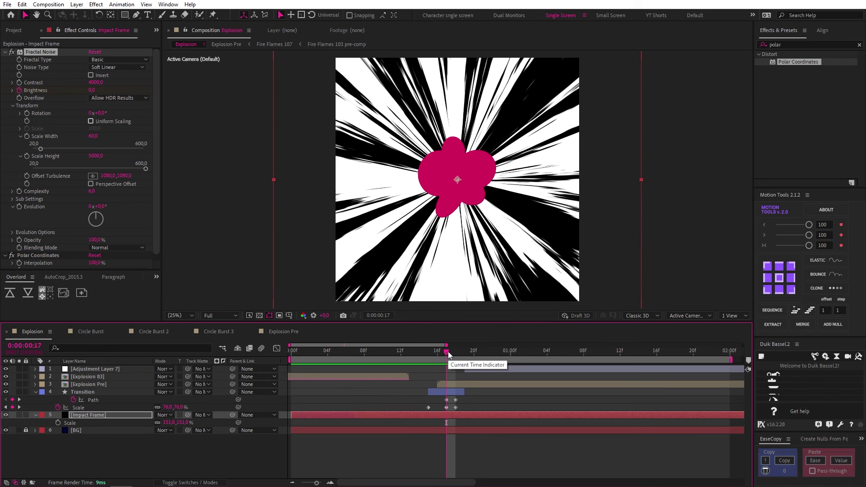
key(alt+bracketleft)
click(461, 352)
key(alt+bracketright)
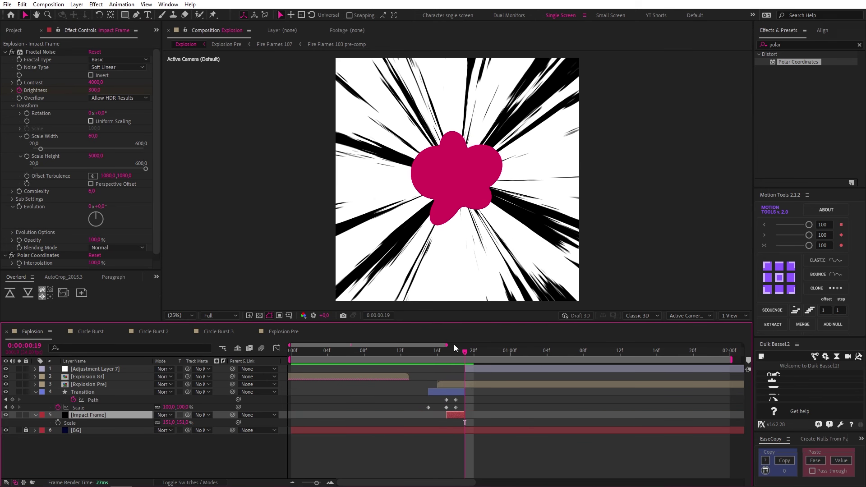
- Apply Extract to the Impact Frame layer and raise its Black Point to 232 to key out the black
double_click(788, 85)
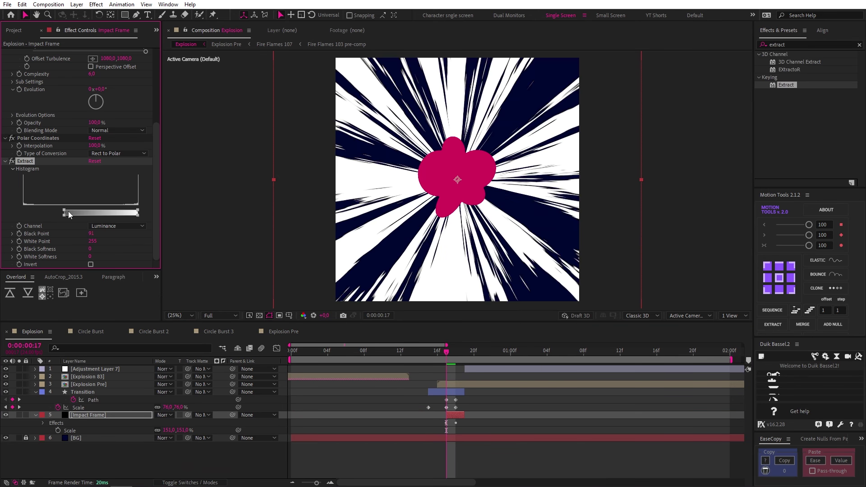
drag(69, 212, 131, 212)
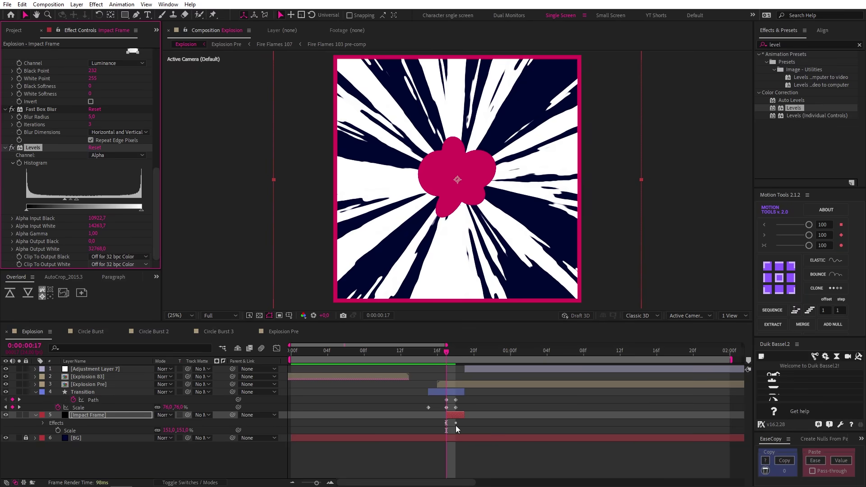
click(456, 426)
- Create a black solid named Black bg, place it beneath Impact Frame and trim it to frames 17 and 18
click(77, 5)
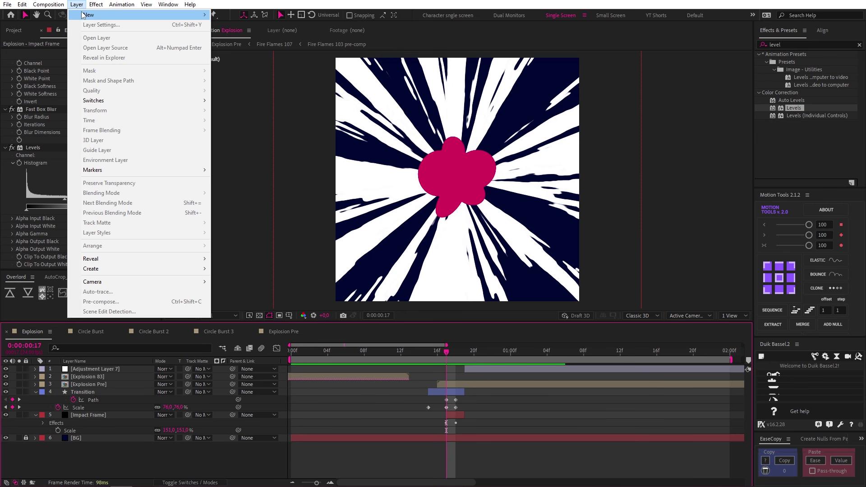
mouse_move(189, 15)
click(230, 28)
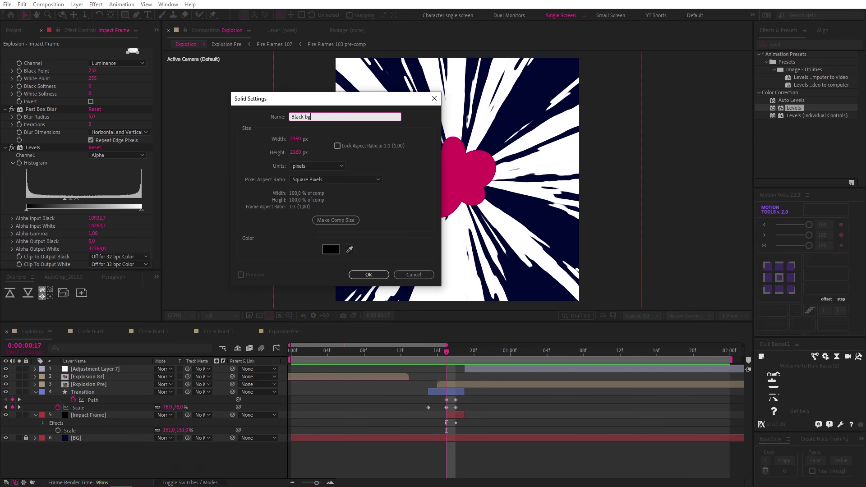
click(371, 275)
drag(94, 370, 108, 440)
key(alt+[)
key(alt+])
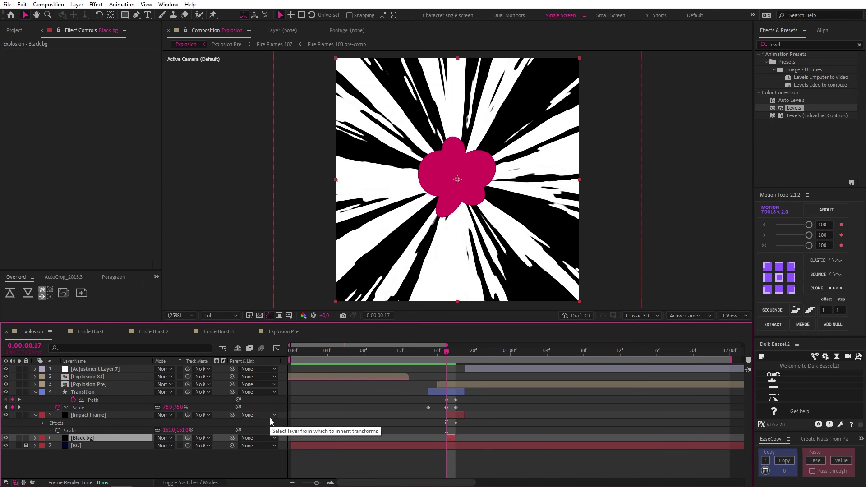
- Apply a Fill effect to the Explosion Pre layer and sample the pink of the burst shape as its Color
click(451, 383)
text(fill)
double_click(789, 107)
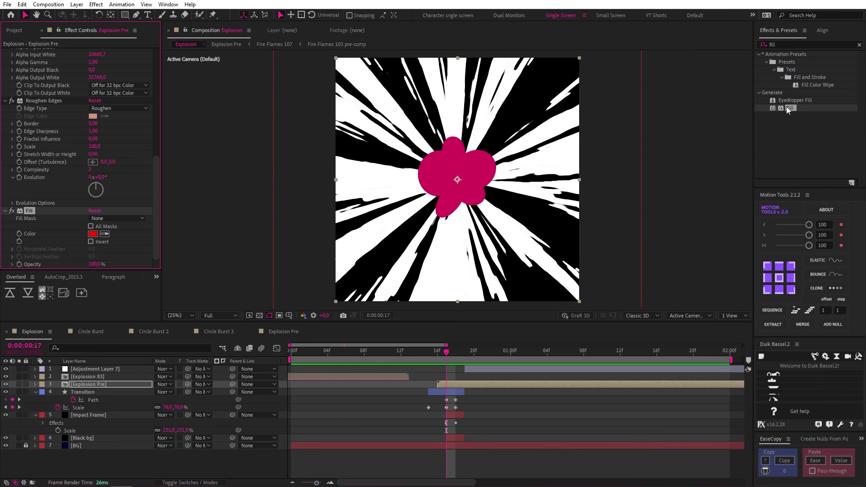
click(383, 352)
click(105, 235)
click(439, 172)
- Add a Fill Color keyframe on Explosion Pre at frame 16 and make it a hold keyframe
drag(446, 352, 437, 353)
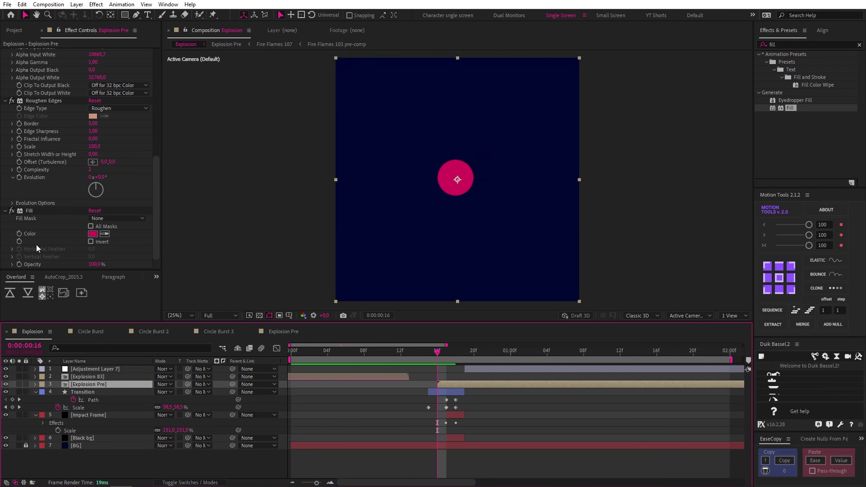
click(19, 234)
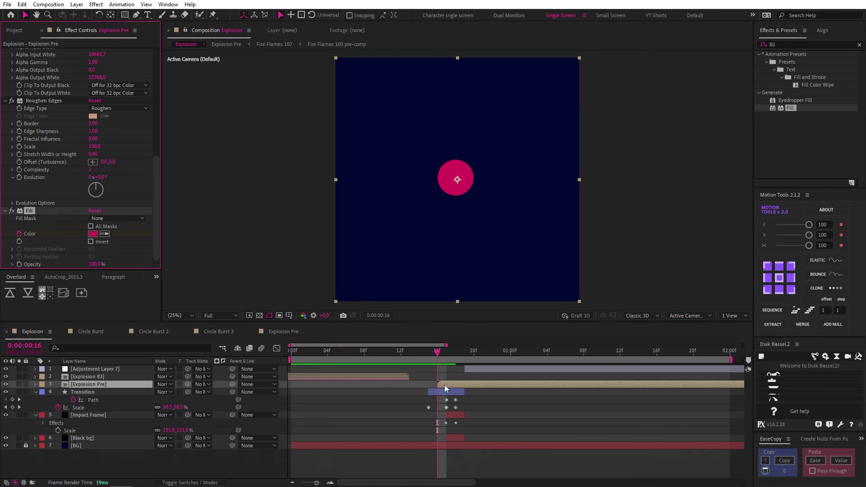
key(u)
ctrl+alt+click(438, 400)
- Set the Explosion Pre Fill Color to black at frame 17
key(Page_Down)
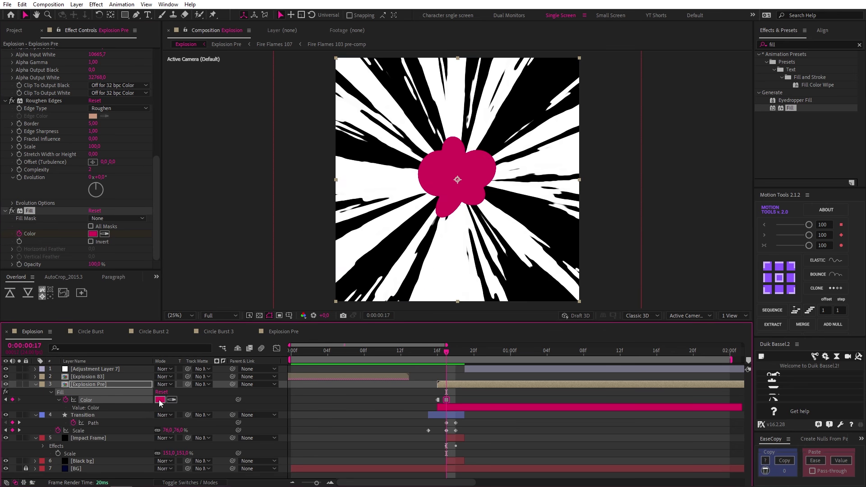
click(160, 401)
drag(321, 217, 293, 267)
click(455, 147)
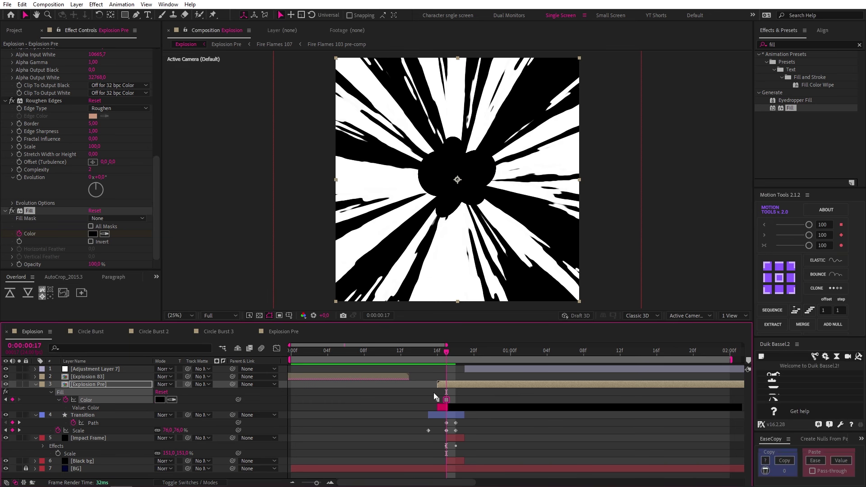
- Copy the pink Fill Color keyframe of Explosion Pre from frame 16 to frame 19
drag(434, 392, 442, 405)
drag(447, 352, 425, 399)
key(ctrl+v)
- Paste the Fill effect with its colour keyframes onto the Transition layer at frame 16 and check the impact frames
click(441, 353)
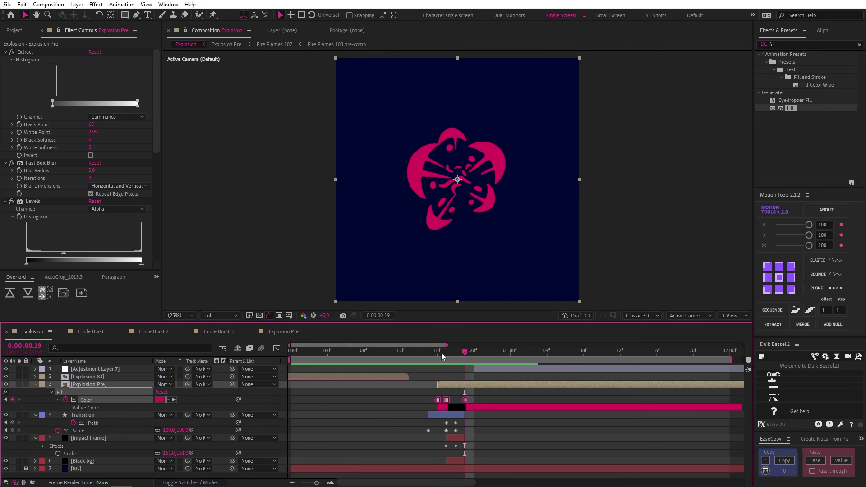
click(440, 415)
key(ctrl+v)
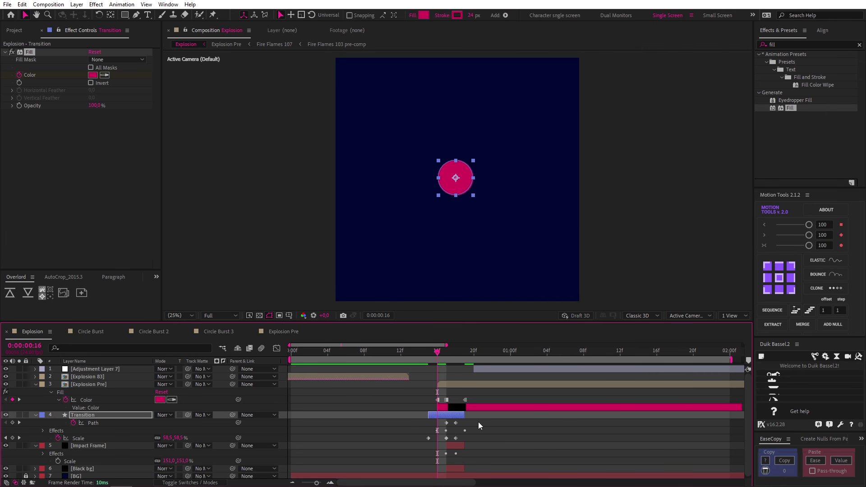
click(446, 351)
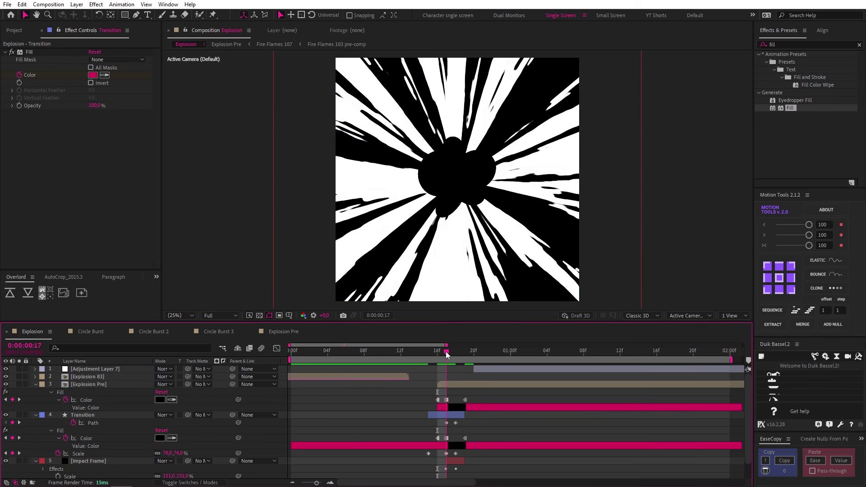
drag(445, 351, 473, 357)
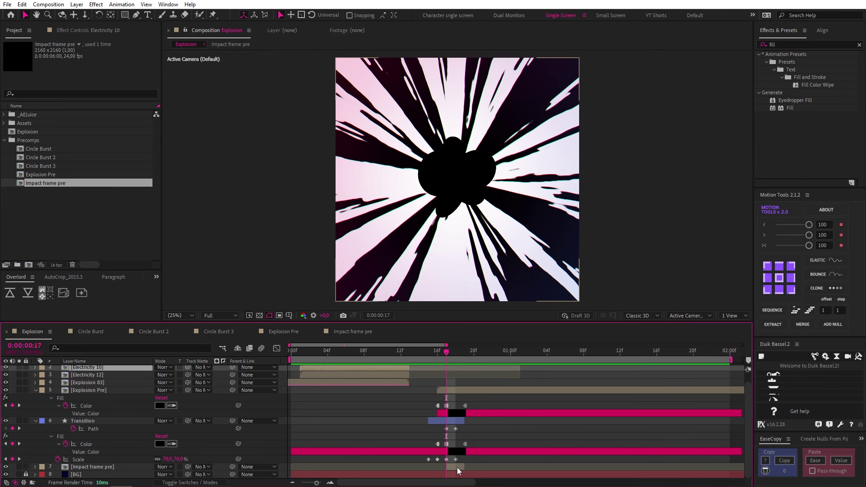
- Look inside the Impact frame pre precomp and return to the Explosion composition
double_click(457, 469)
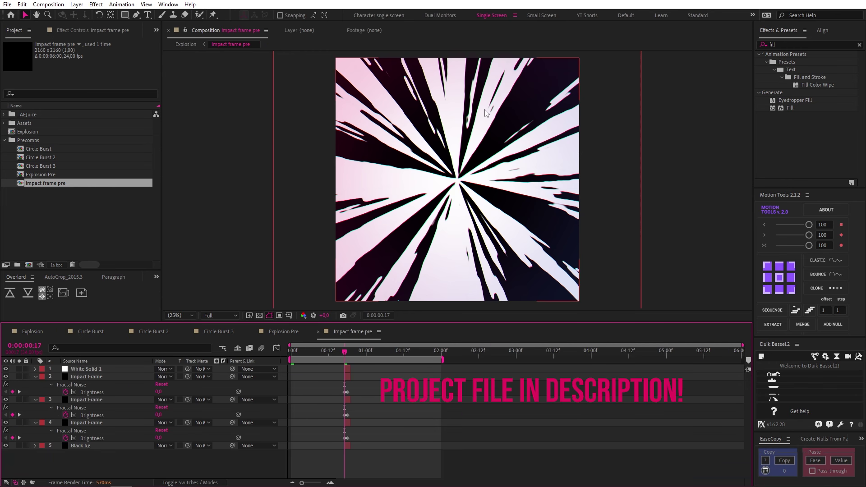
click(186, 45)
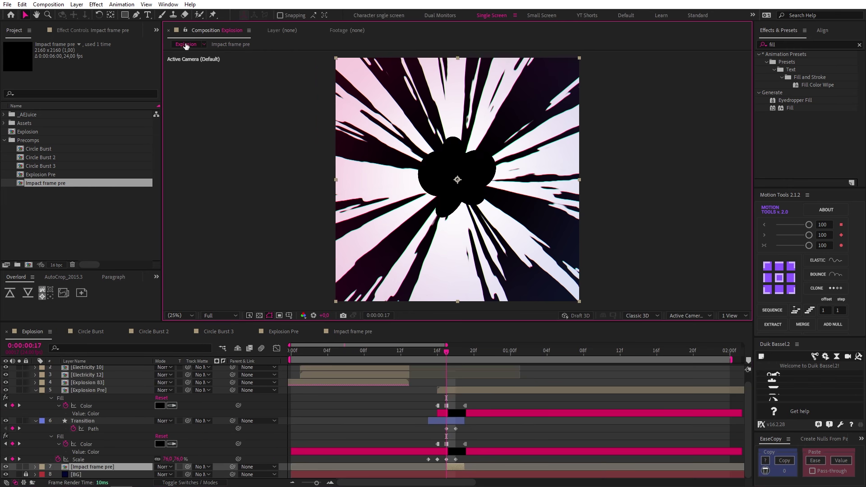
- Inspect the Electricity layers around frame 4 and preview the full explosion animation from the first frame
click(328, 355)
click(321, 368)
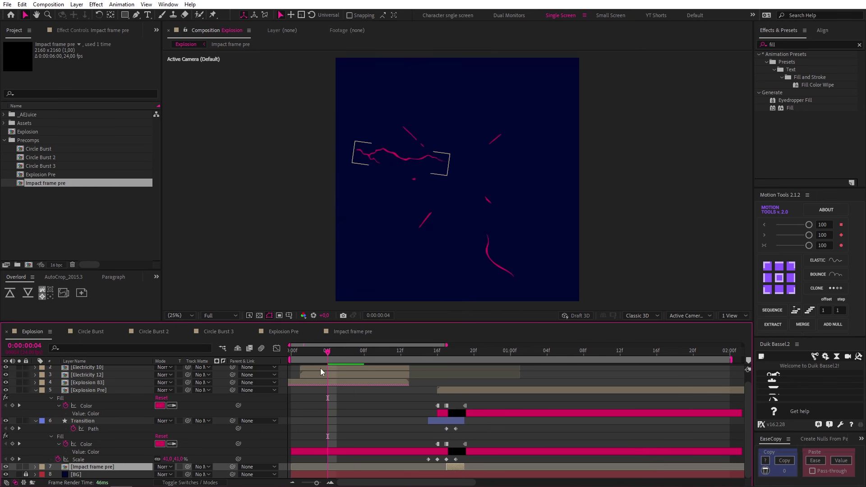
click(320, 375)
drag(316, 351, 281, 367)
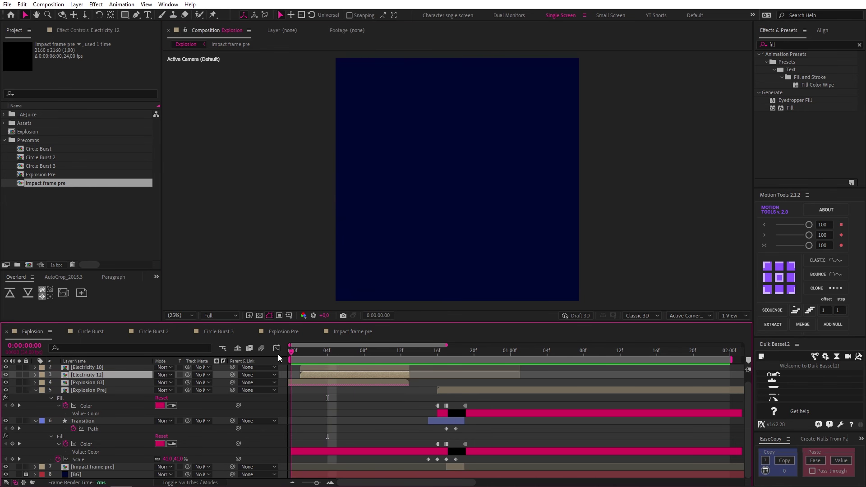
key(space)
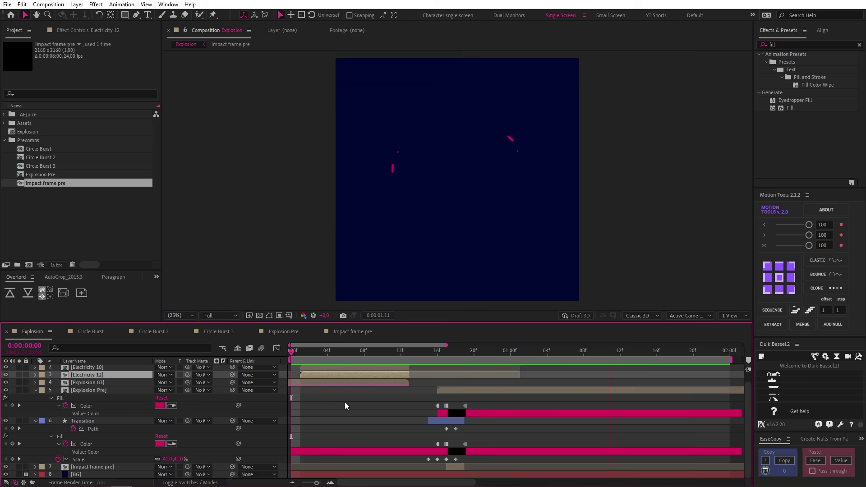